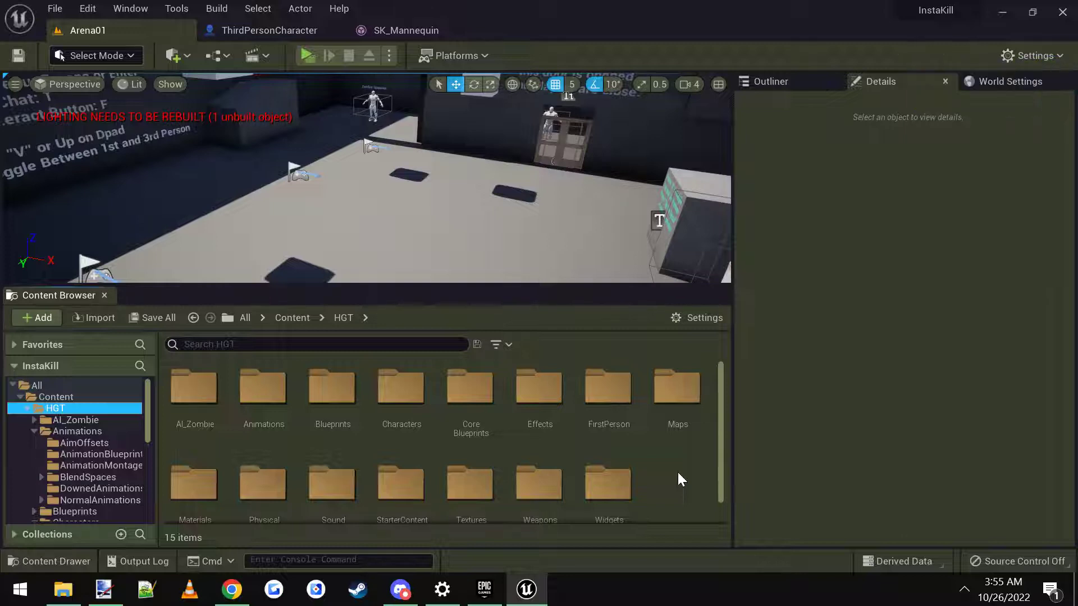
Step: Play-test the level, walking while looking down at the first-person legs and toggling between first and third person, and stop the preview
{"action": "left_click", "coordinate": [306, 55]}
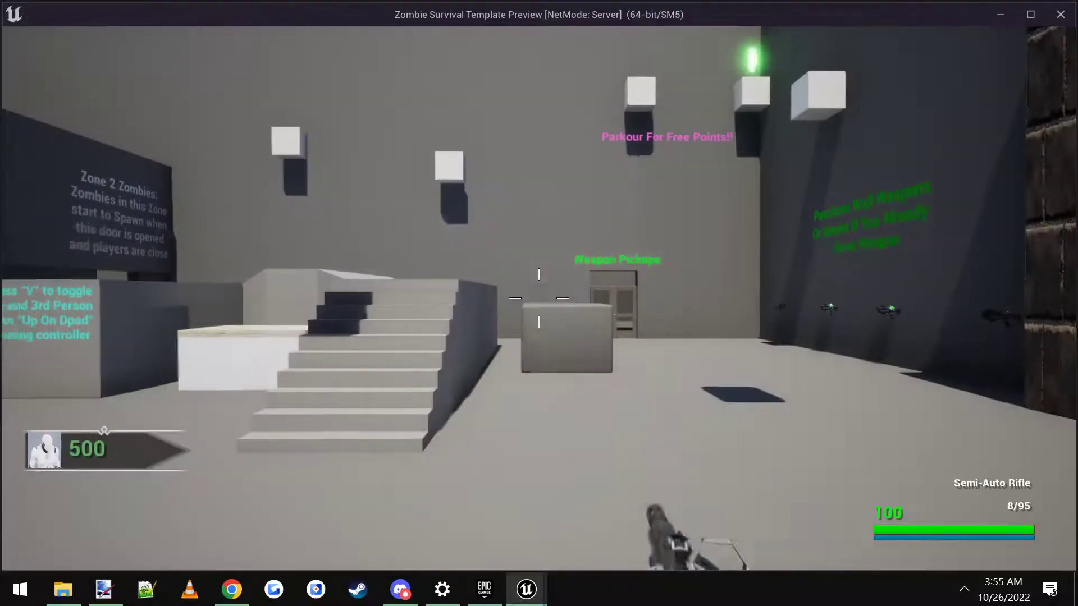
{"action": "key", "text": "w"}
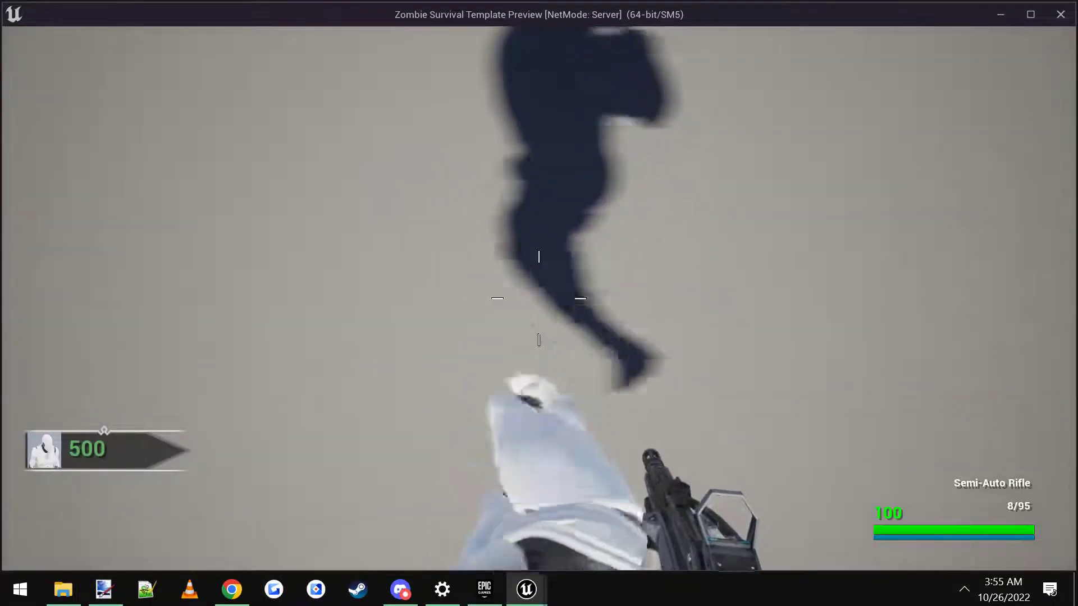
{"action": "key", "text": "w"}
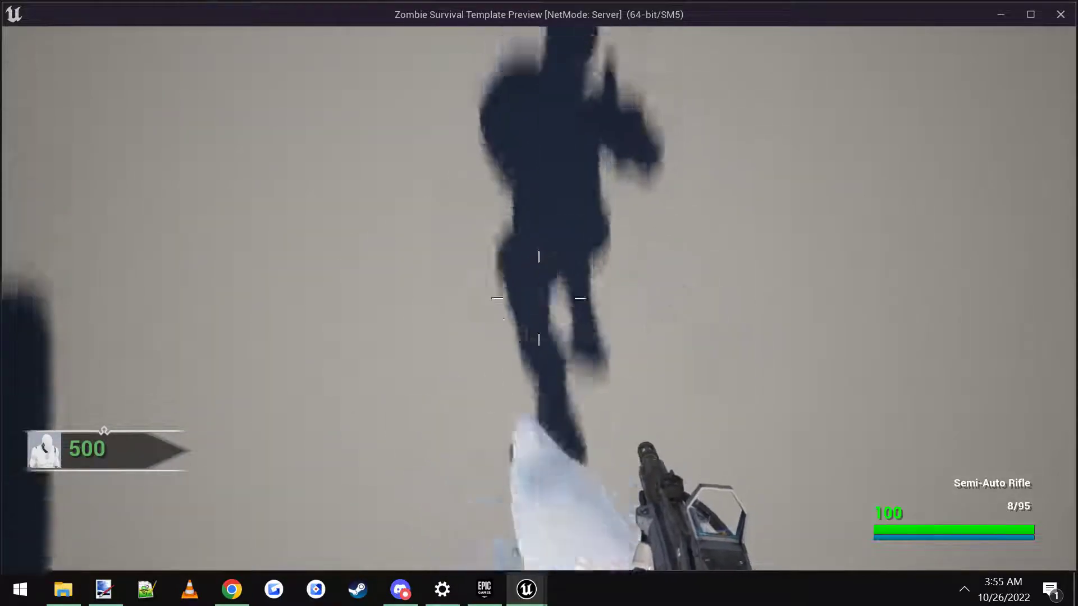
{"action": "key", "text": "w"}
{"action": "key", "text": "v"}
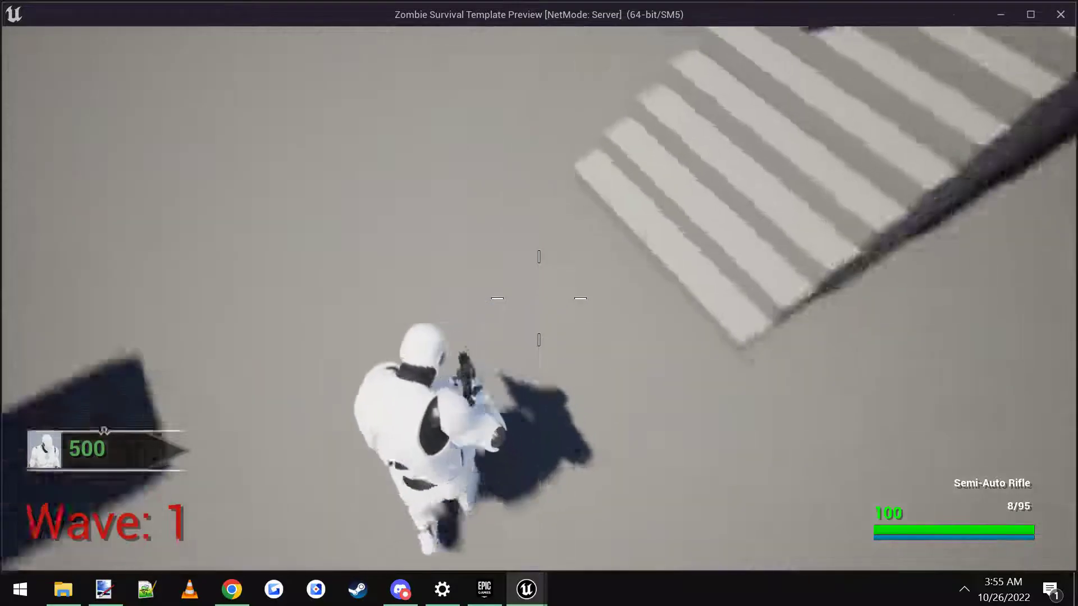
{"action": "key", "text": "v"}
{"action": "key", "text": "w"}
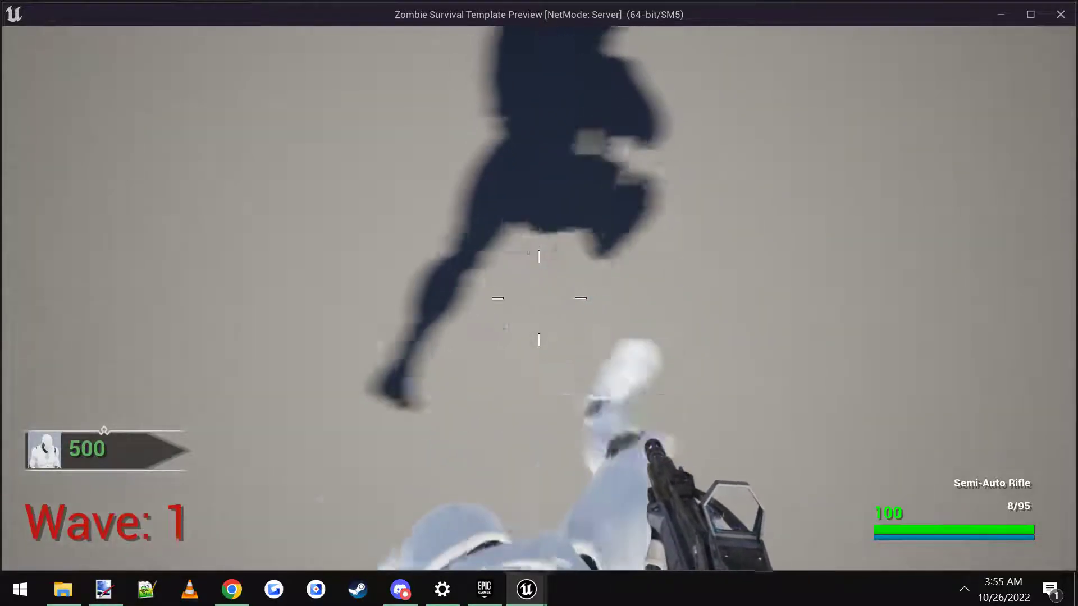
{"action": "key", "text": "c"}
{"action": "key", "text": "w"}
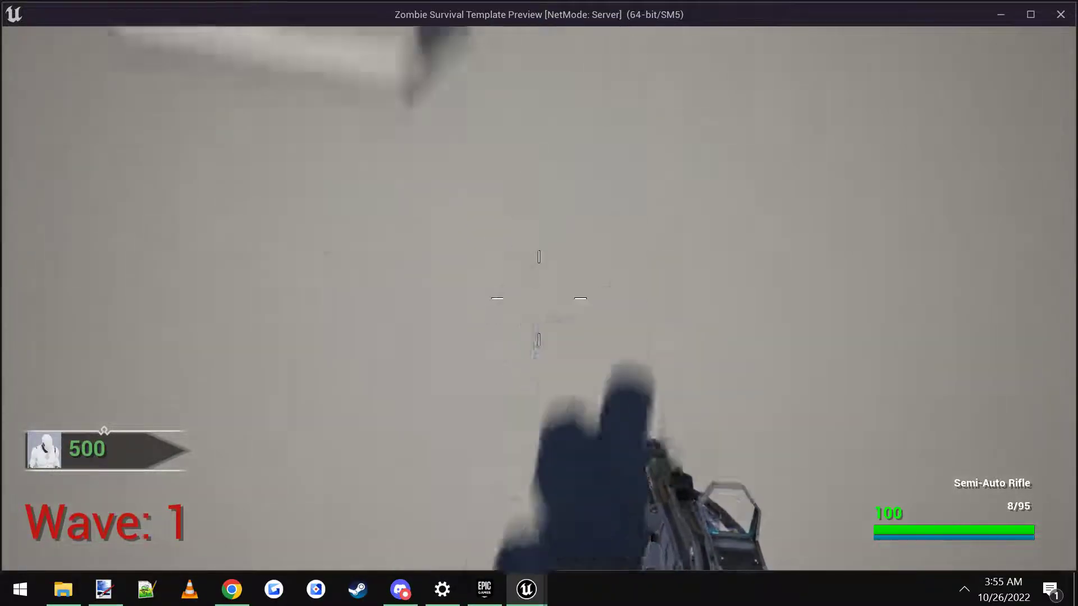
{"action": "key", "text": "Escape"}
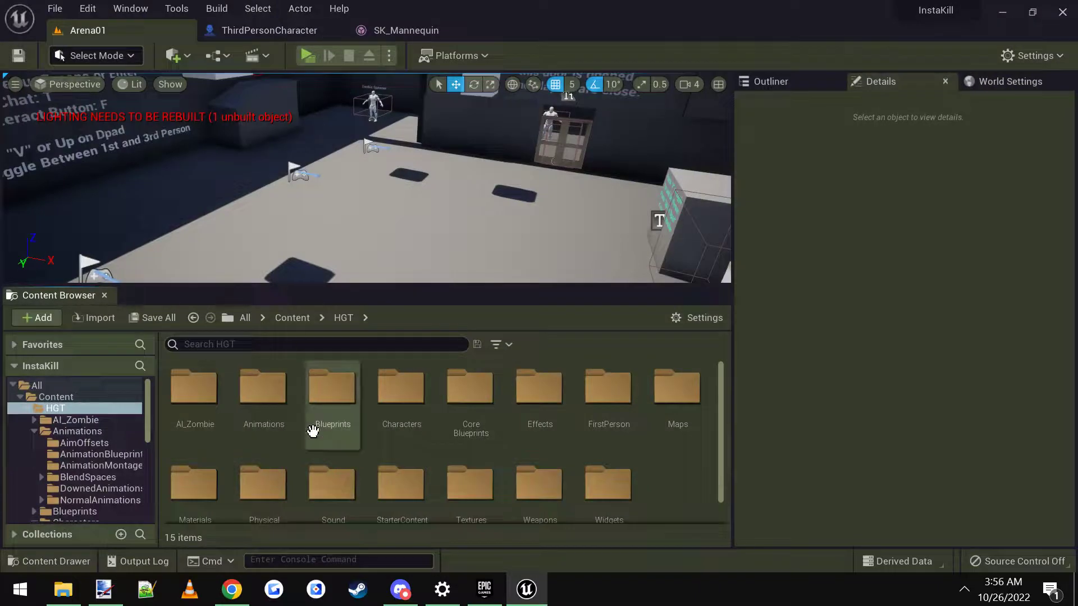
Step: Open the ThirdPersonCharacter blueprint from the Base Character folder under Characters and show its component viewport
{"action": "double_click", "coordinate": [414, 409]}
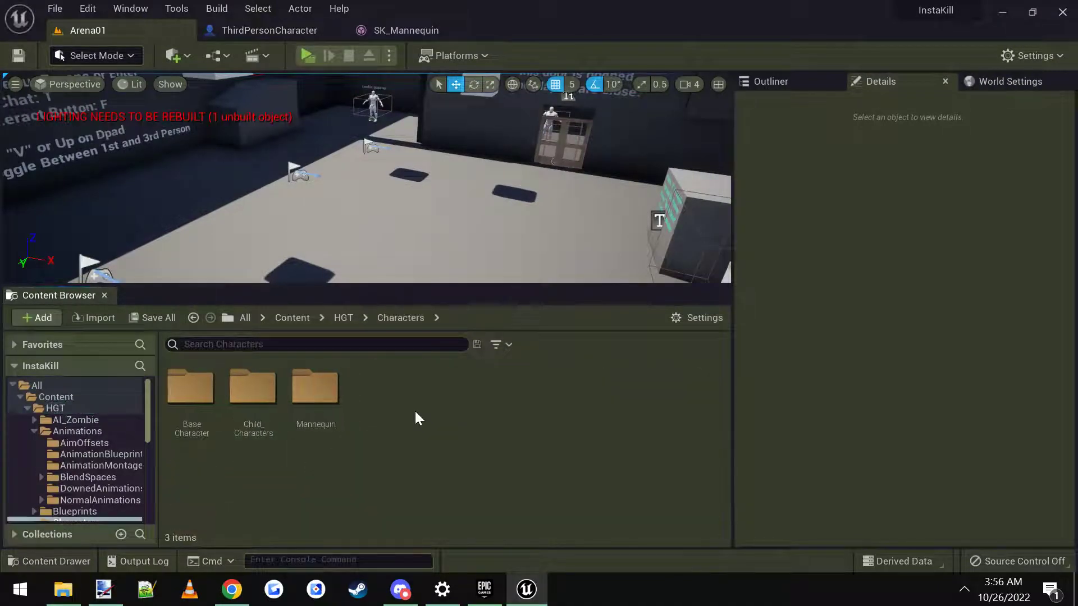
{"action": "double_click", "coordinate": [203, 407]}
{"action": "double_click", "coordinate": [193, 396]}
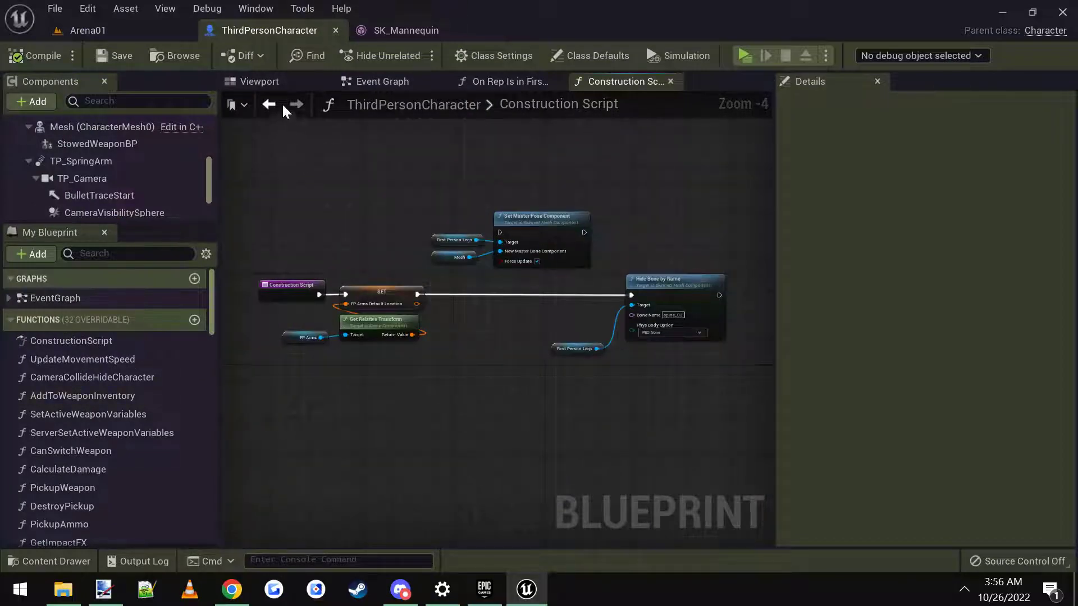
{"action": "left_click", "coordinate": [269, 87]}
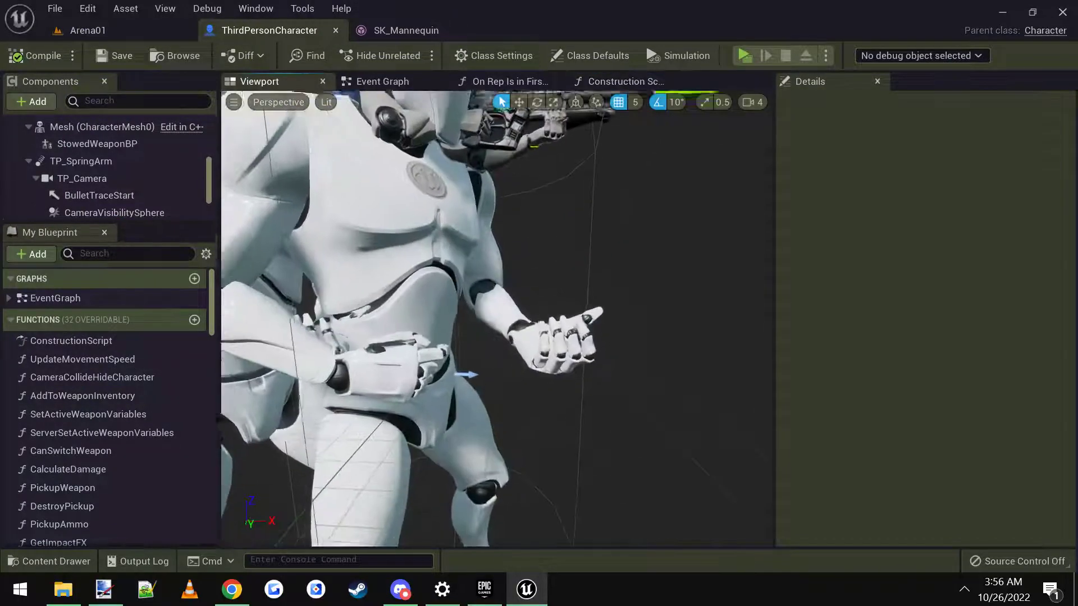
Step: Select the character's main Mesh component and bring up its actions to view the Duplicate option
{"action": "scroll", "coordinate": [468, 288], "scroll_direction": "down", "scroll_amount": 5}
{"action": "left_click", "coordinate": [466, 287]}
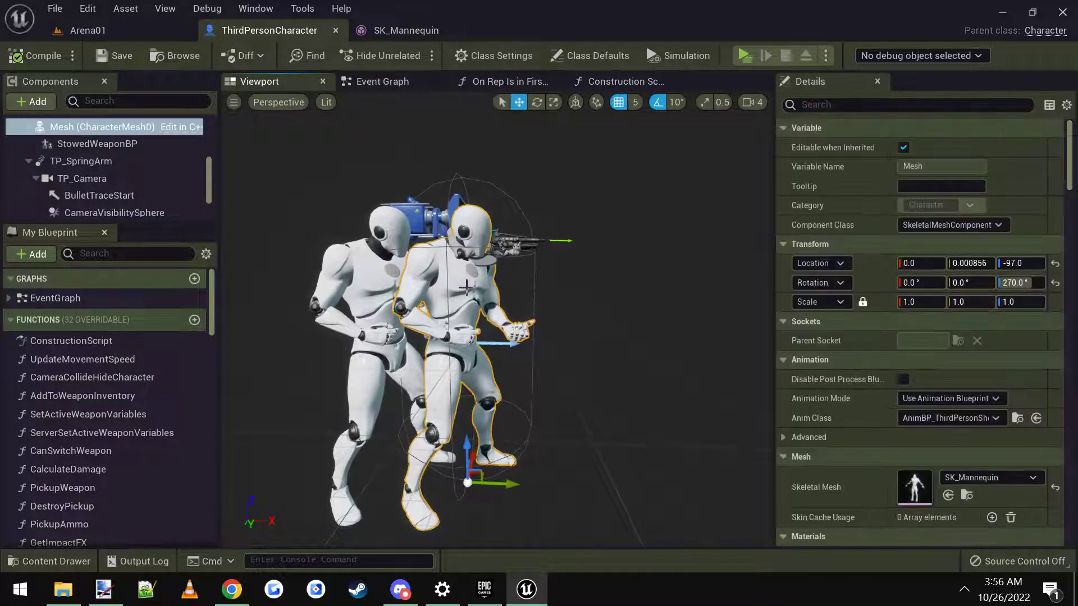
{"action": "scroll", "coordinate": [159, 167], "scroll_direction": "up", "scroll_amount": 1}
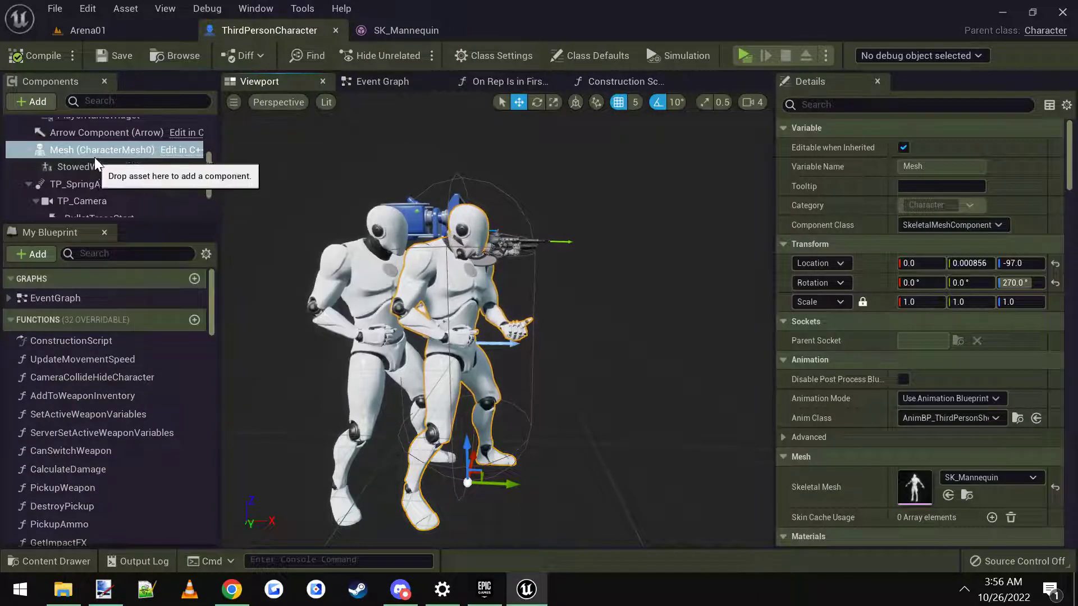
{"action": "right_click", "coordinate": [82, 150]}
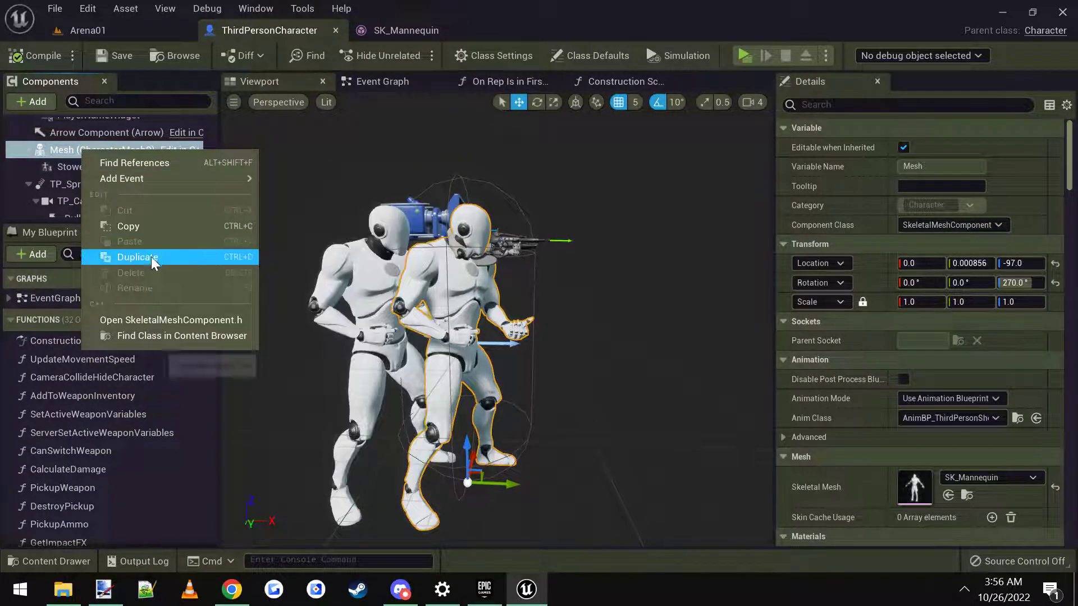
Step: Select the FirstPersonLegs mesh and filter its details by "owner" to examine its owner visibility settings
{"action": "left_click", "coordinate": [367, 276]}
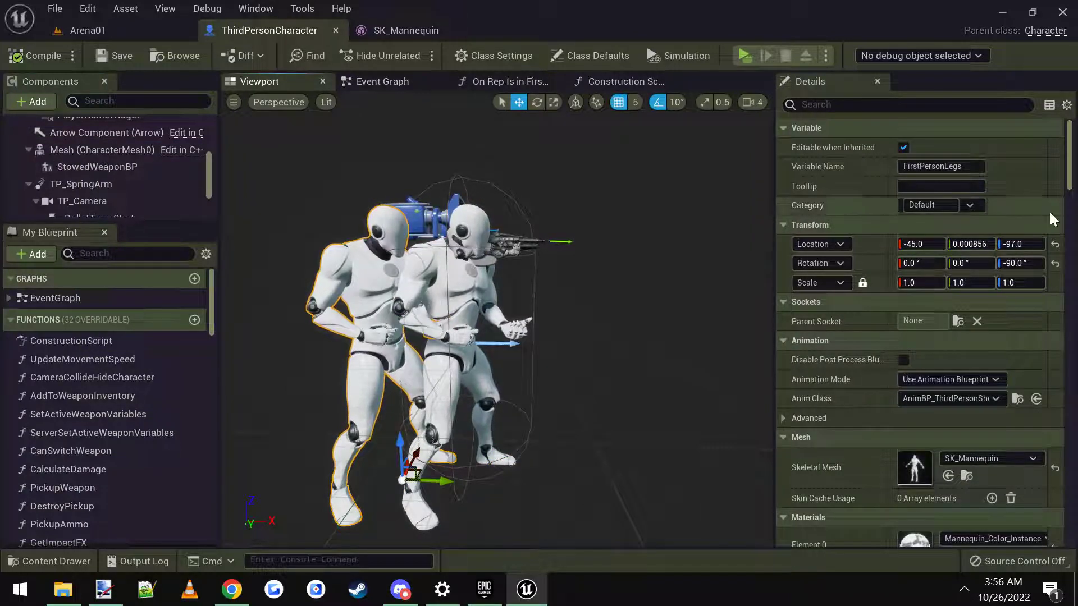
{"action": "middle_click_drag", "start_coordinate": [559, 370], "coordinate": [551, 342]}
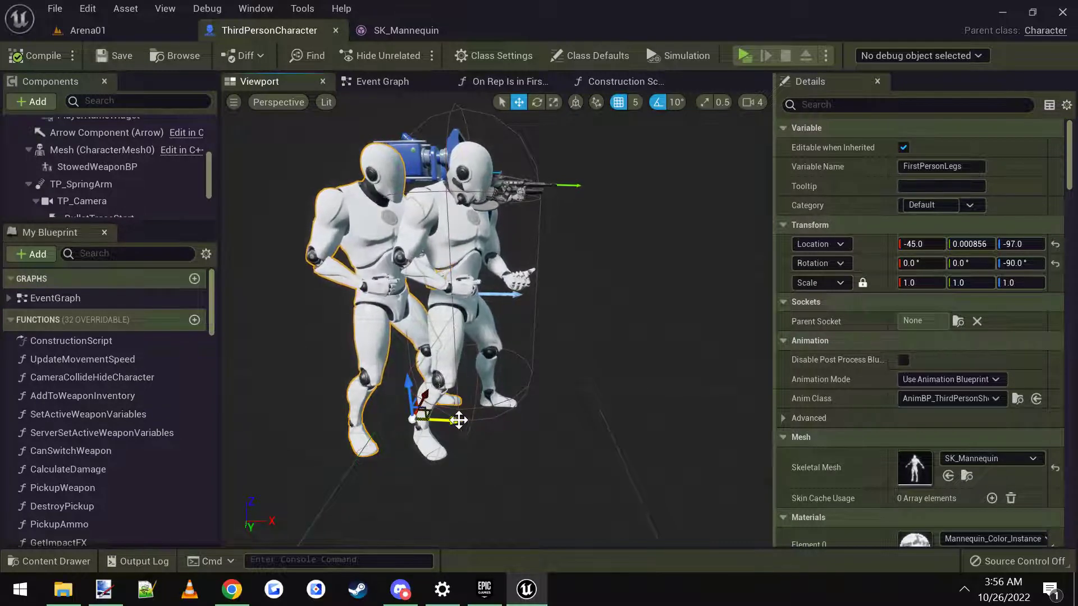
{"action": "left_click_drag", "start_coordinate": [456, 420], "coordinate": [458, 421]}
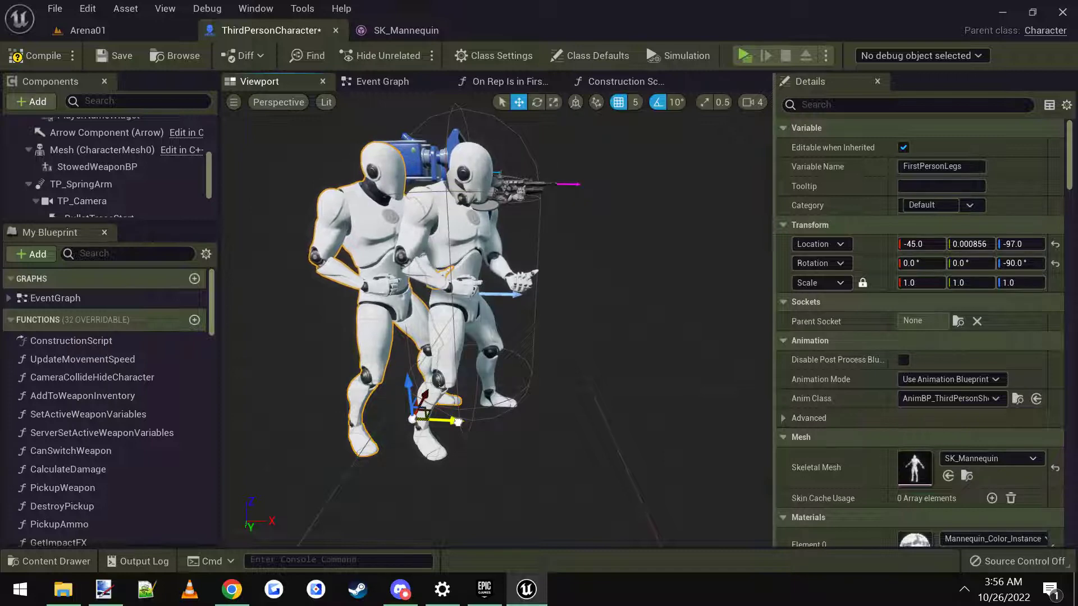
{"action": "mouse_move", "coordinate": [557, 297]}
{"action": "right_mouse_down"}
{"action": "mouse_move", "coordinate": [525, 286]}
{"action": "mouse_move", "coordinate": [557, 298]}
{"action": "right_mouse_up"}
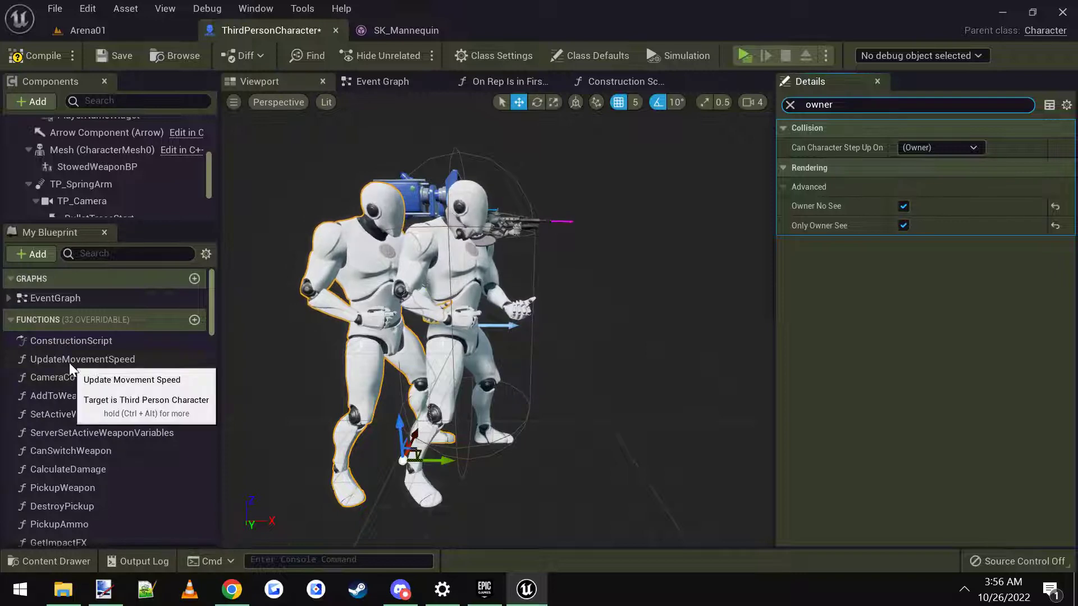
Step: Search the blueprint's members for "onrep i" and open the OnRep_isInFirstPerson? function
{"action": "left_click", "coordinate": [114, 254]}
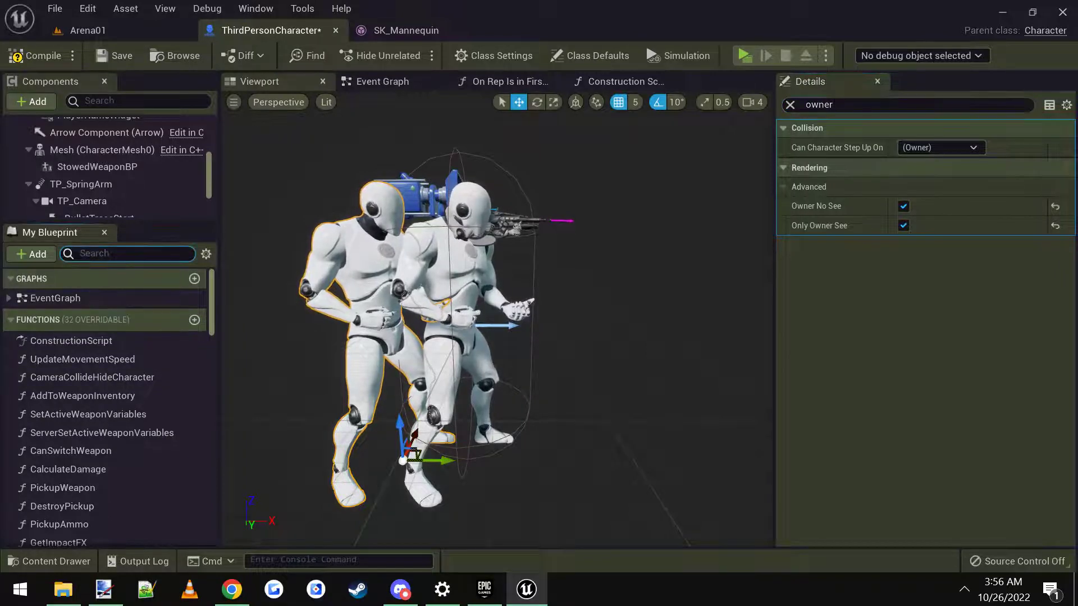
{"action": "type", "text": "o"}
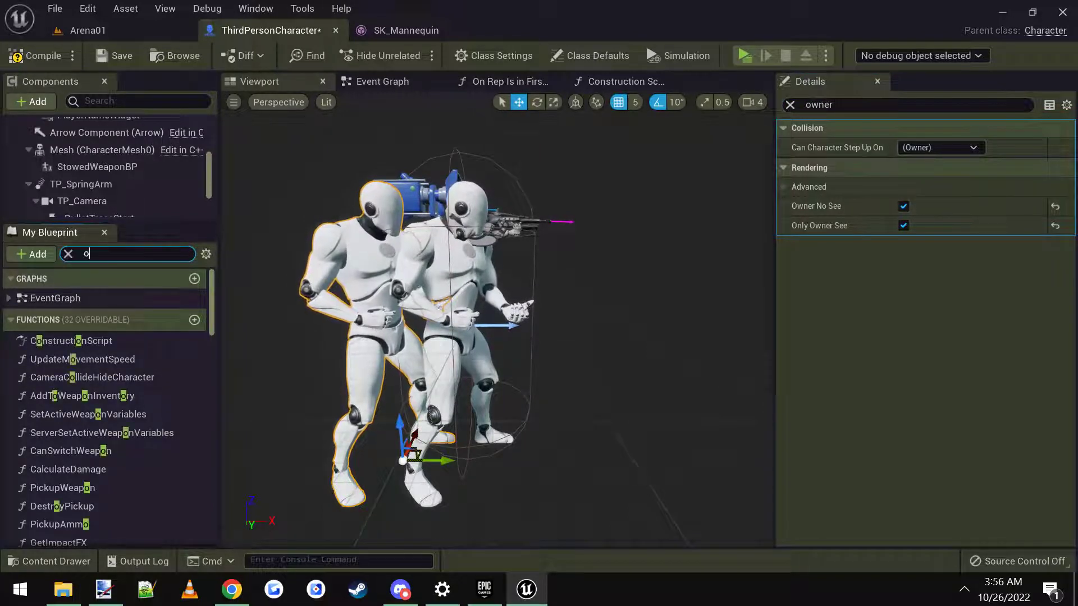
{"action": "type", "text": "nrepisin"}
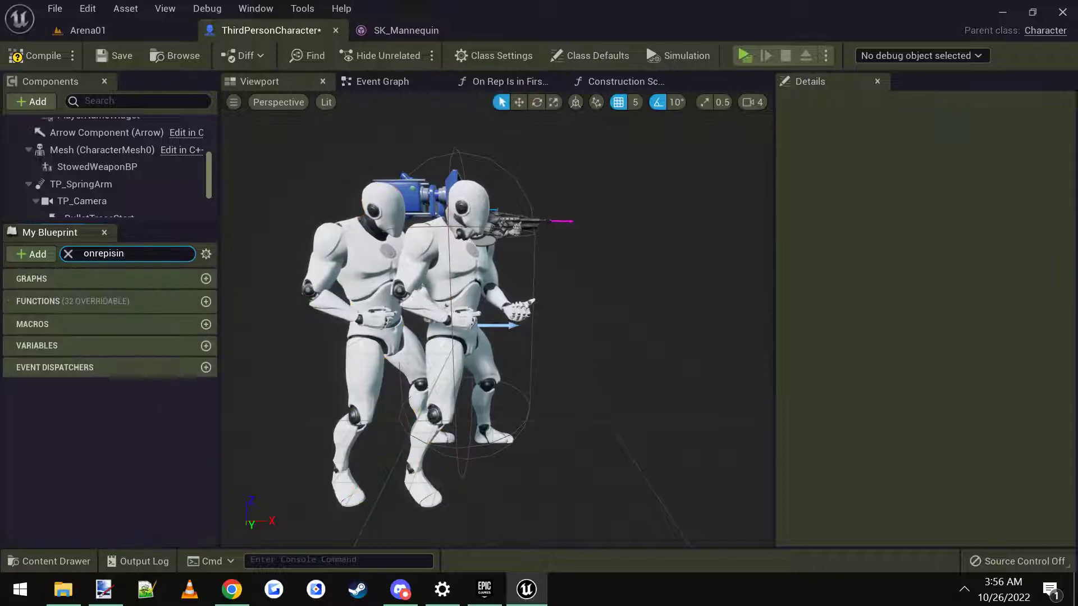
{"action": "key", "text": "BackSpace"}
{"action": "key", "text": "BackSpace"}
{"action": "key", "text": "BackSpace"}
{"action": "key", "text": "BackSpace"}
{"action": "type", "text": "is"}
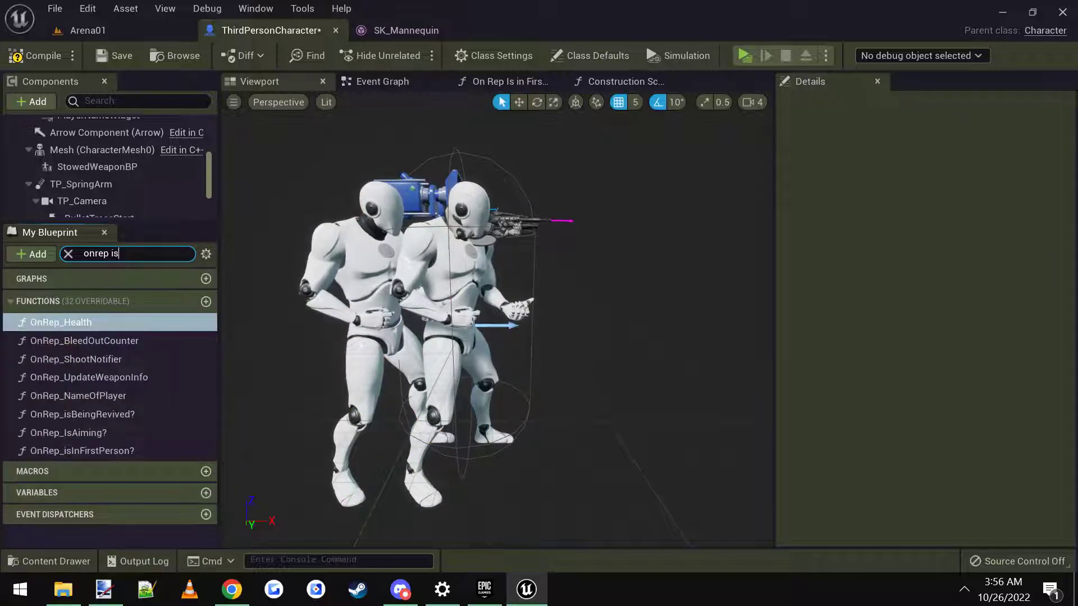
{"action": "key", "text": "BackSpace"}
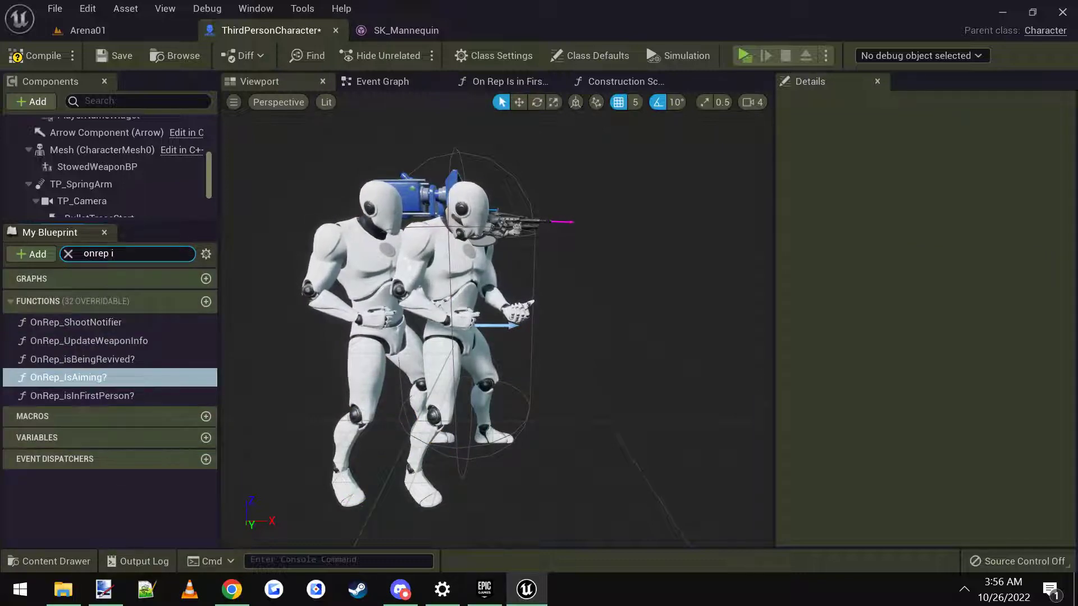
{"action": "left_click", "coordinate": [68, 399]}
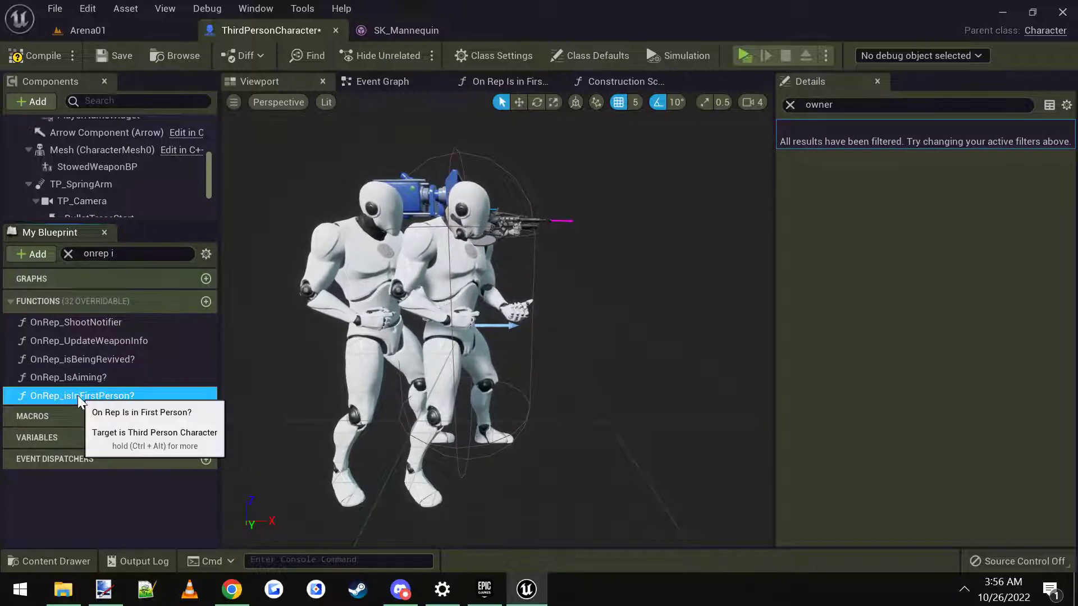
{"action": "double_click", "coordinate": [77, 395]}
Step: Copy the Set Owner No See node commented "Hide TP mesh" on the Branch's True path
{"action": "scroll", "coordinate": [464, 373], "scroll_direction": "down", "scroll_amount": 6}
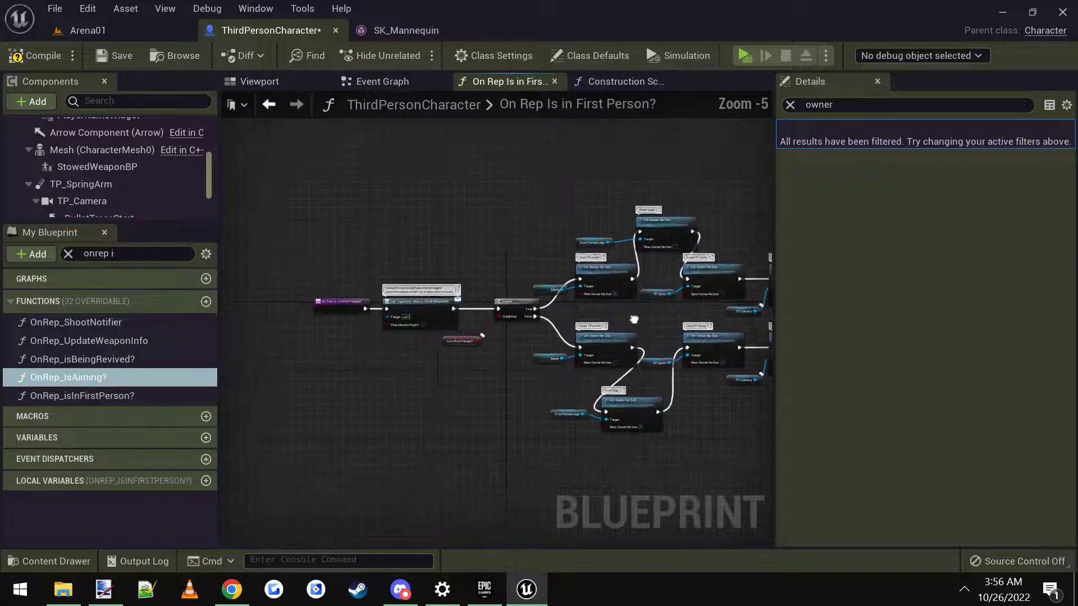
{"action": "scroll", "coordinate": [458, 308], "scroll_direction": "up", "scroll_amount": 6}
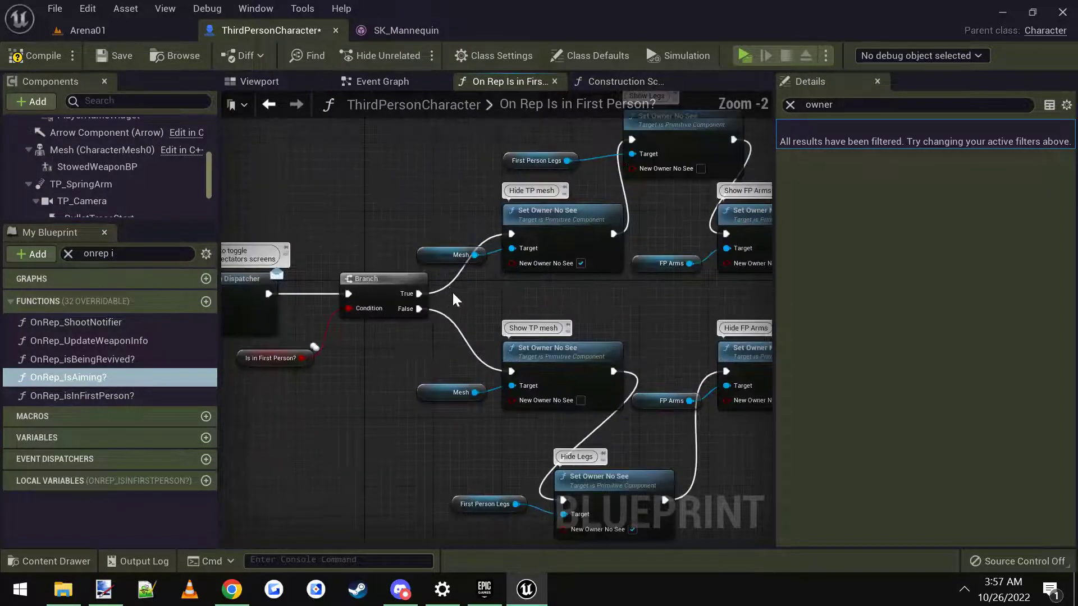
{"action": "scroll", "coordinate": [472, 245], "scroll_direction": "up", "scroll_amount": 1}
{"action": "left_click", "coordinate": [472, 245]}
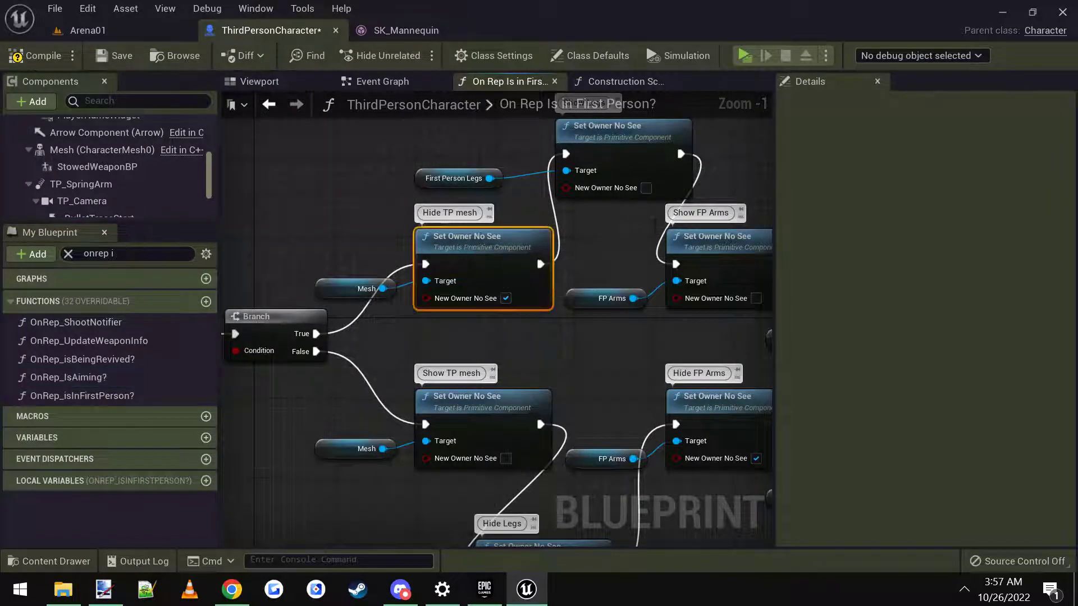
{"action": "right_click_drag", "start_coordinate": [529, 261], "coordinate": [440, 269]}
{"action": "right_click", "coordinate": [413, 279]}
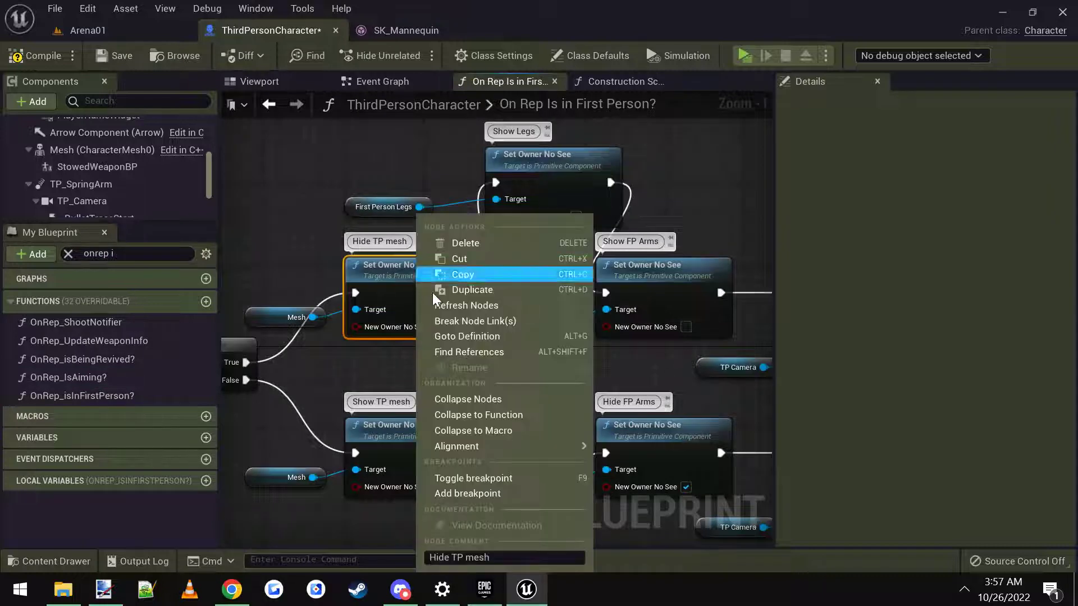
{"action": "left_click", "coordinate": [478, 275]}
Step: Place an extra First Person Legs reference beside the Show Legs node, and delete it again
{"action": "right_click_drag", "start_coordinate": [550, 181], "coordinate": [520, 224]}
{"action": "left_click", "coordinate": [520, 224]}
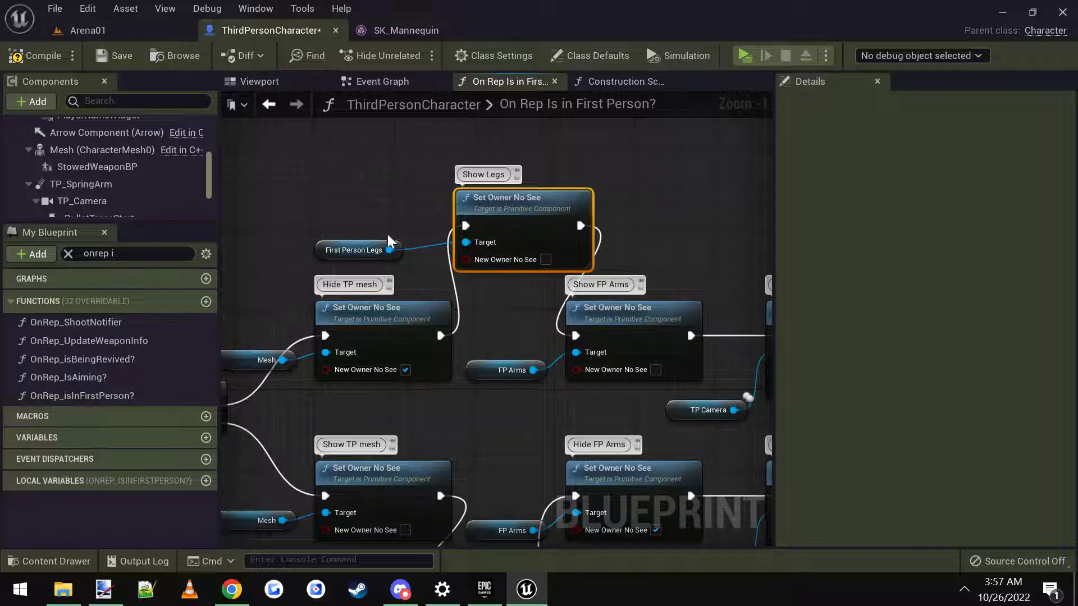
{"action": "scroll", "coordinate": [112, 174], "scroll_direction": "down", "scroll_amount": 3}
{"action": "scroll", "coordinate": [140, 188], "scroll_direction": "up", "scroll_amount": 4}
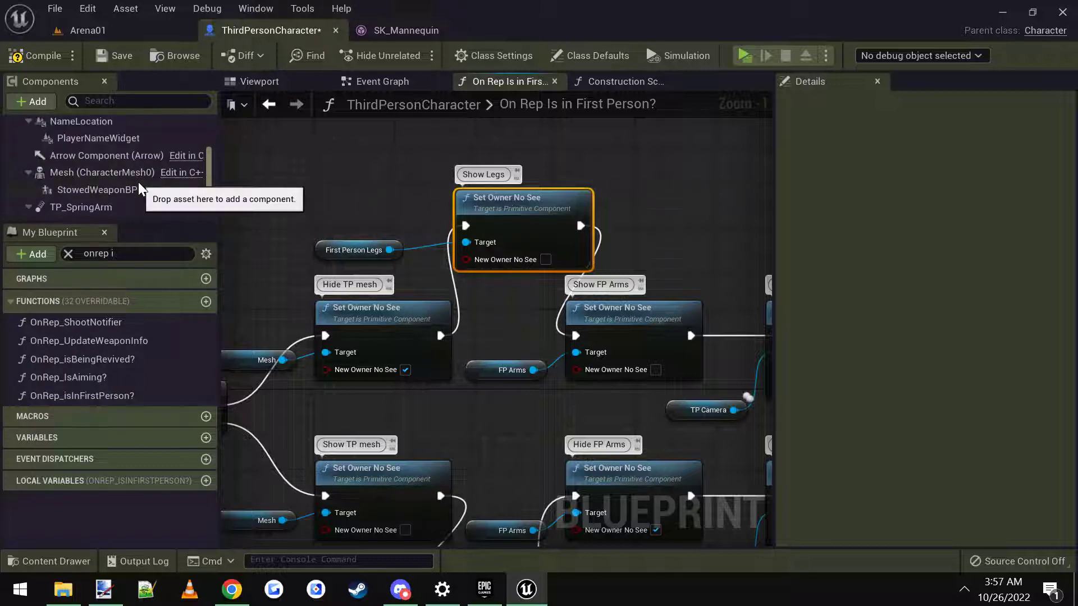
{"action": "scroll", "coordinate": [120, 196], "scroll_direction": "up", "scroll_amount": 1}
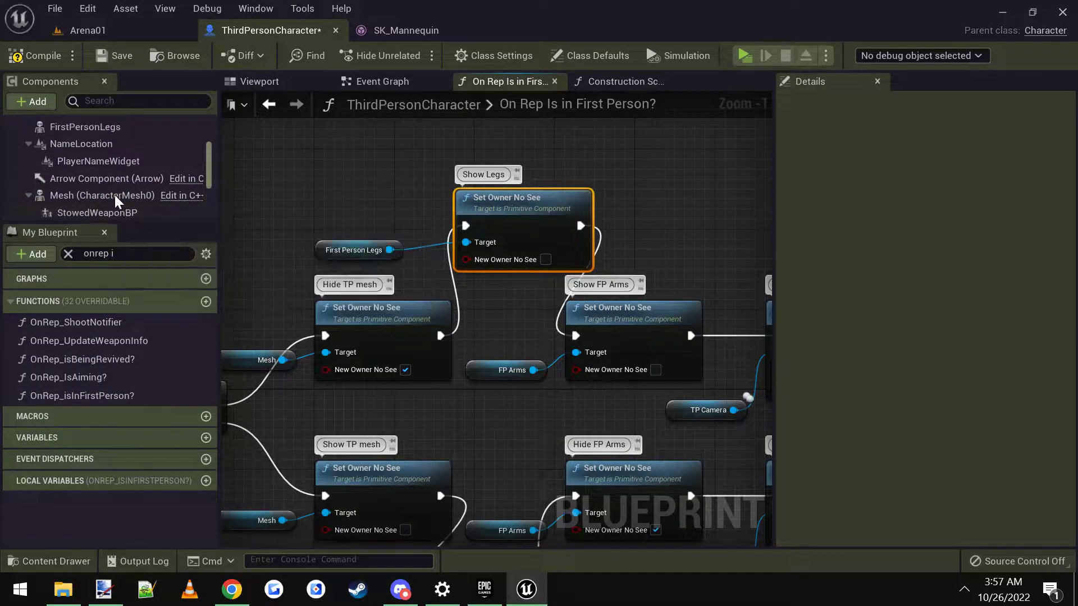
{"action": "scroll", "coordinate": [115, 199], "scroll_direction": "up", "scroll_amount": 5}
{"action": "scroll", "coordinate": [104, 199], "scroll_direction": "down", "scroll_amount": 1}
{"action": "left_click", "coordinate": [100, 196]}
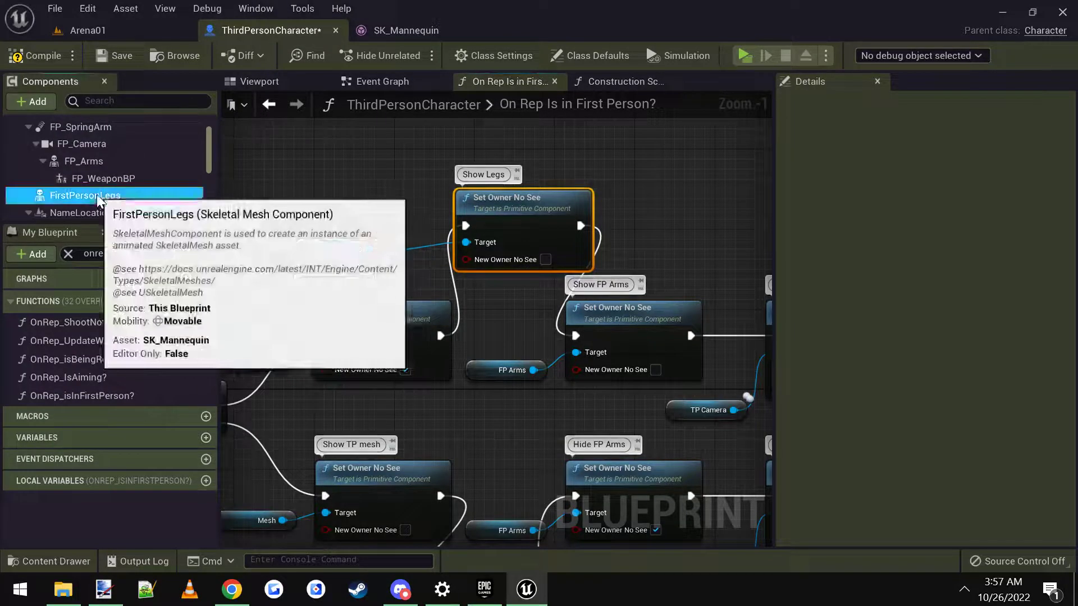
{"action": "left_click_drag", "start_coordinate": [100, 200], "coordinate": [308, 187]}
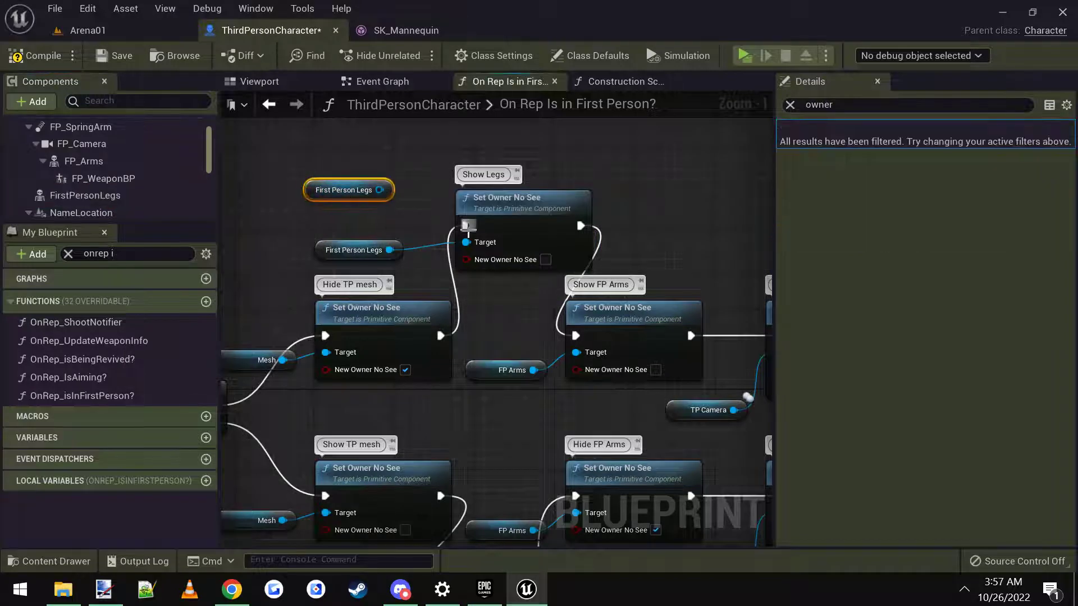
{"action": "right_click_drag", "start_coordinate": [399, 170], "coordinate": [389, 182]}
{"action": "key", "text": "Delete"}
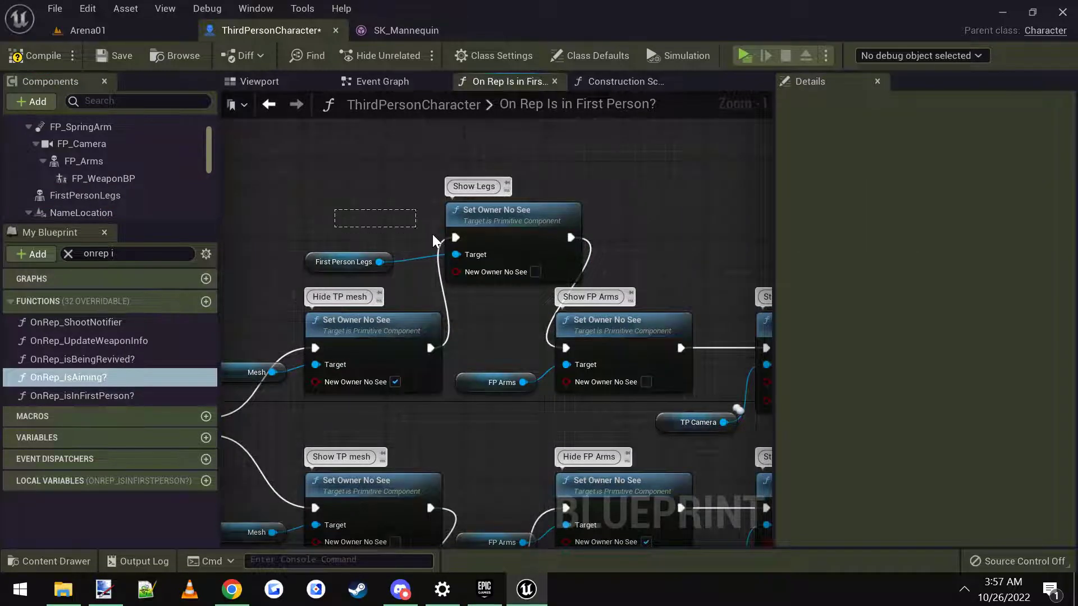
Step: Examine the First Person Legs reference and the New Owner No See settings on the Hide TP mesh, Show Legs and Show FP Arms nodes
{"action": "left_click_drag", "start_coordinate": [433, 234], "coordinate": [483, 255]}
{"action": "right_click_drag", "start_coordinate": [497, 320], "coordinate": [530, 302]}
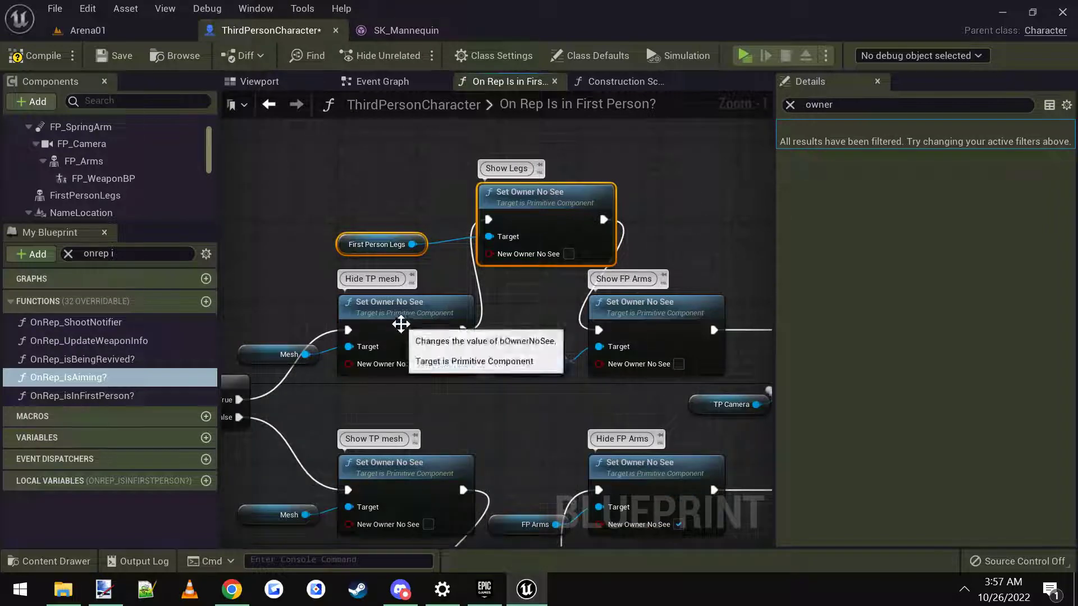
{"action": "left_click", "coordinate": [373, 302]}
{"action": "left_click", "coordinate": [597, 301]}
{"action": "left_click", "coordinate": [510, 202]}
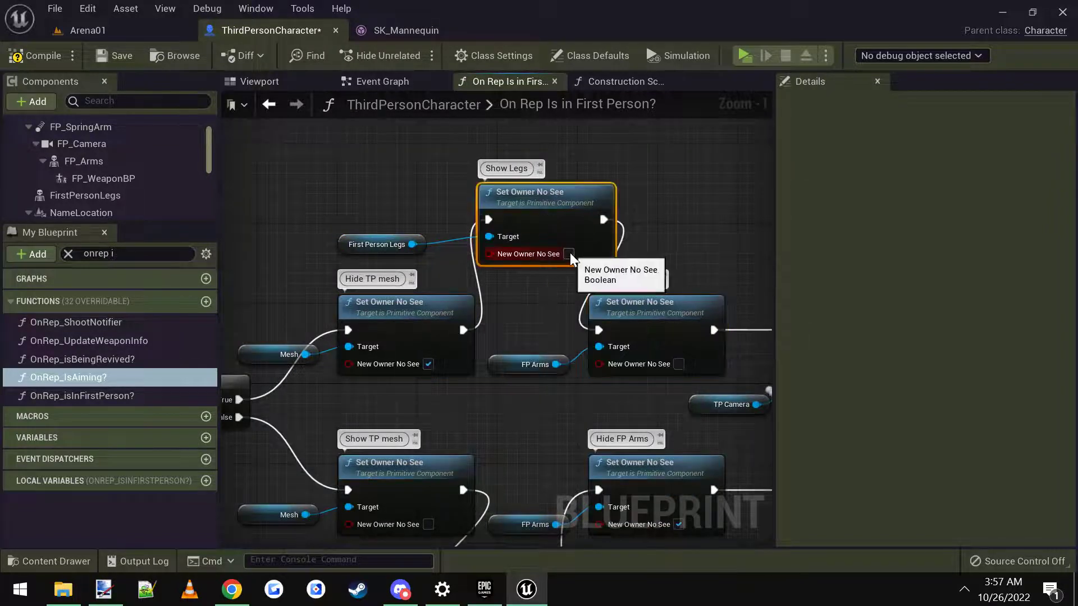
Step: Examine the Hide Legs node, its First Person Legs target and New Owner No See setting, alongside the Show Legs node
{"action": "right_click_drag", "start_coordinate": [570, 254], "coordinate": [544, 224]}
{"action": "left_click", "coordinate": [518, 432]}
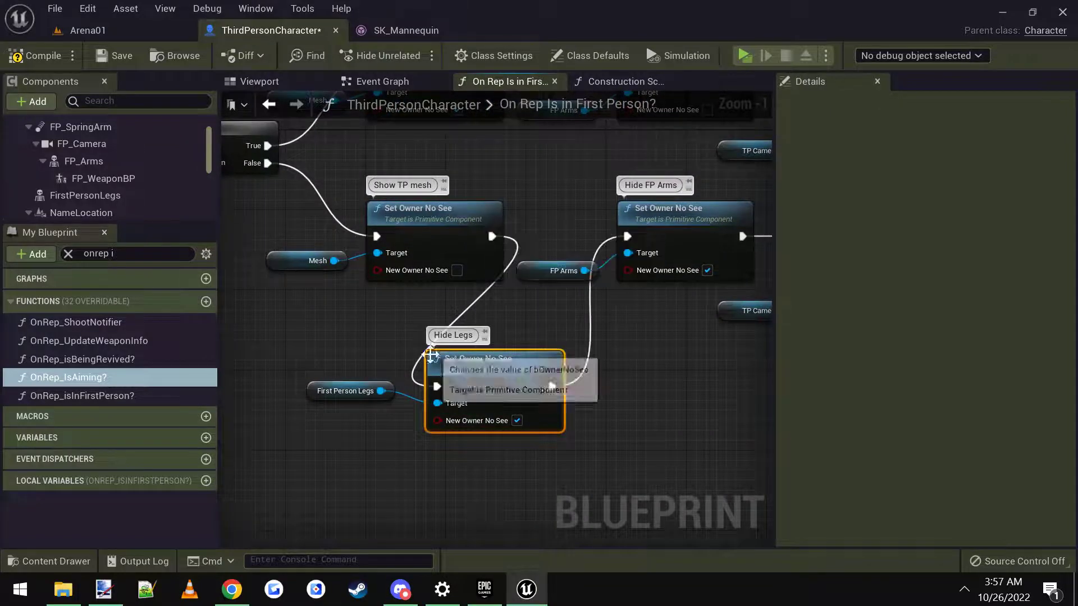
{"action": "left_click_drag", "start_coordinate": [356, 359], "coordinate": [508, 424]}
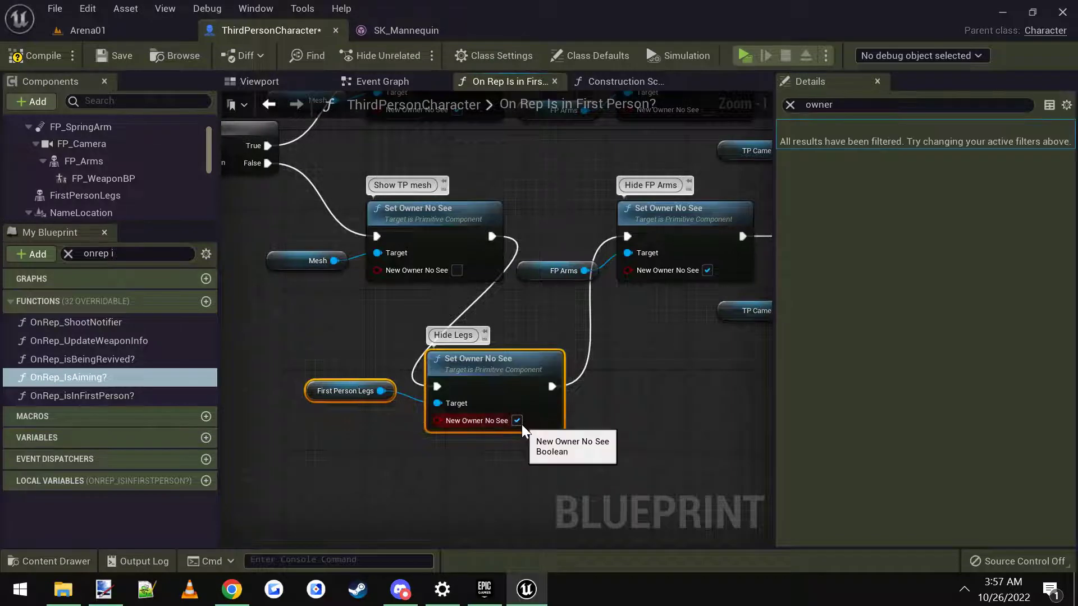
{"action": "left_click", "coordinate": [626, 417]}
{"action": "right_click_drag", "start_coordinate": [530, 392], "coordinate": [520, 414]}
{"action": "left_click", "coordinate": [520, 414]}
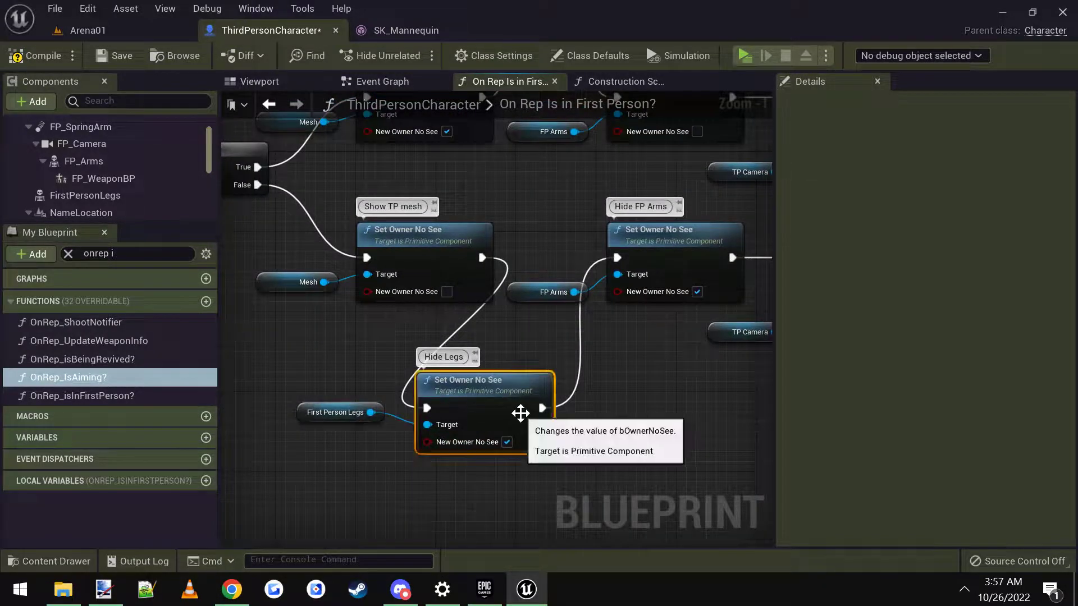
{"action": "right_click_drag", "start_coordinate": [548, 345], "coordinate": [537, 367]}
{"action": "right_click_drag", "start_coordinate": [547, 196], "coordinate": [530, 376]}
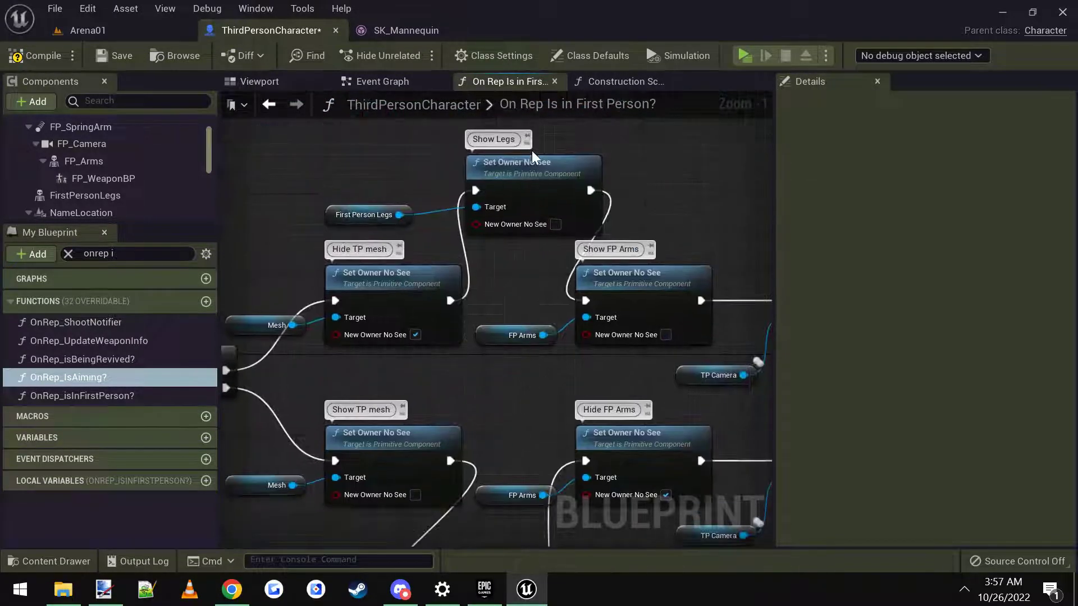
{"action": "scroll", "coordinate": [533, 191], "scroll_direction": "down", "scroll_amount": 1}
{"action": "right_click_drag", "start_coordinate": [519, 281], "coordinate": [515, 244]}
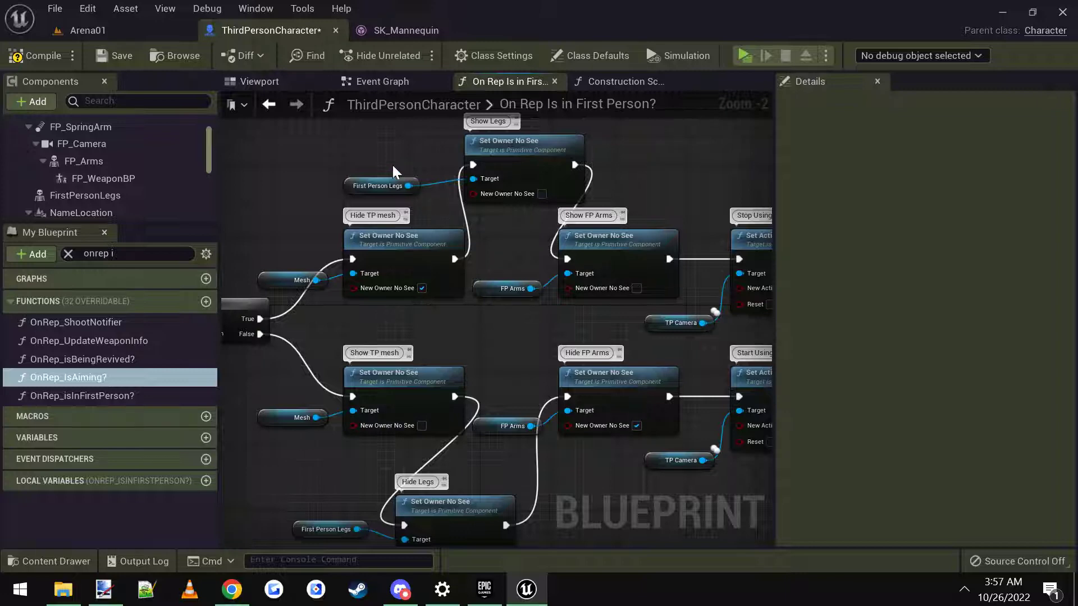
Step: Clear the blueprint member search and open the ConstructionScript function from the function list
{"action": "left_click", "coordinate": [279, 81]}
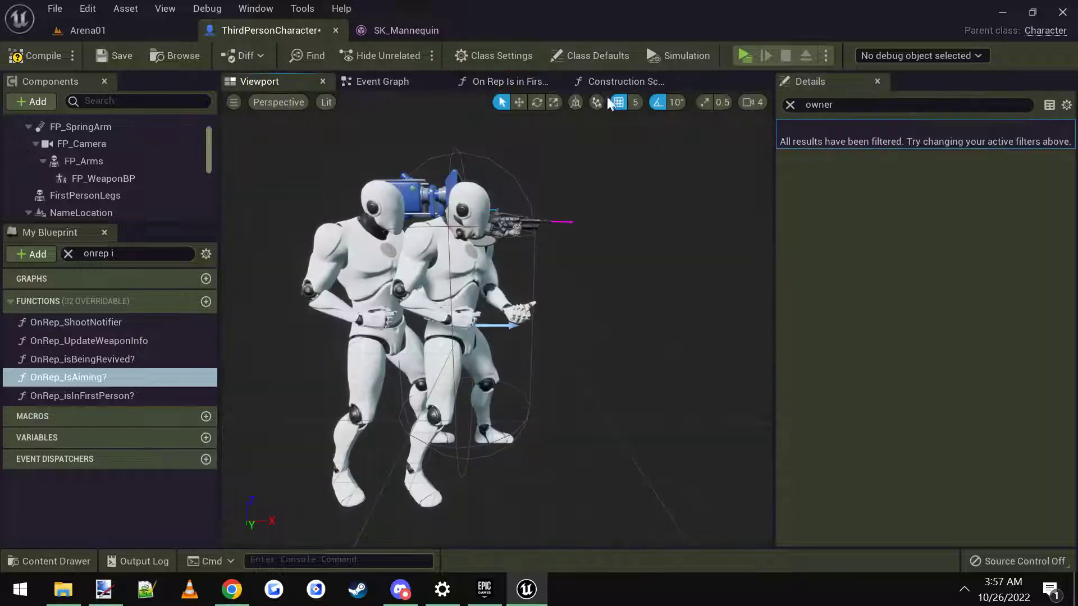
{"action": "left_click", "coordinate": [67, 254]}
{"action": "left_click", "coordinate": [14, 280]}
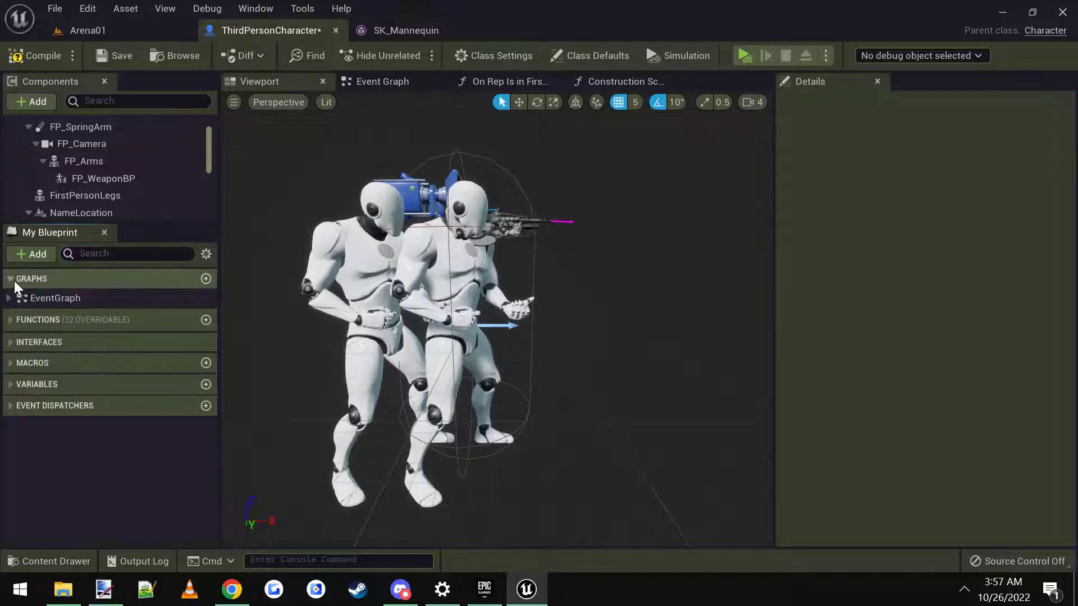
{"action": "left_click", "coordinate": [8, 299]}
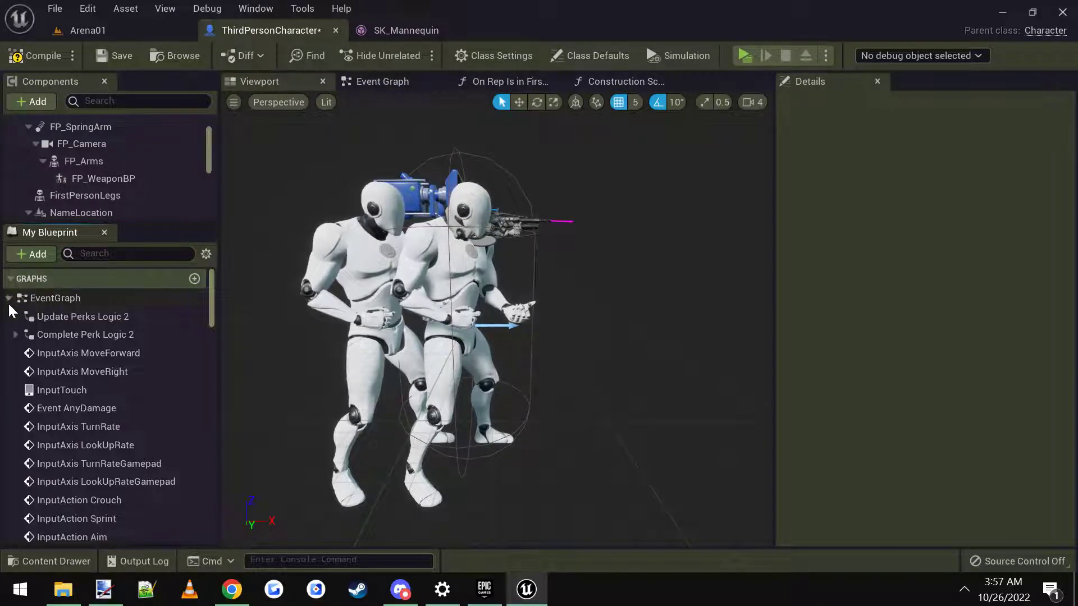
{"action": "left_click", "coordinate": [9, 299]}
{"action": "left_click", "coordinate": [11, 321]}
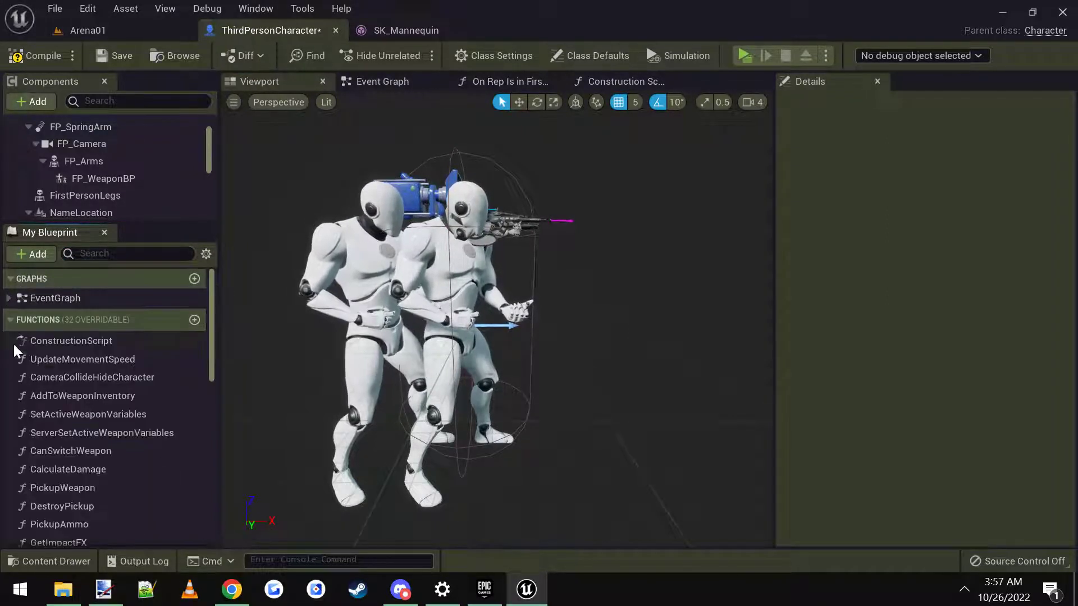
{"action": "double_click", "coordinate": [69, 342]}
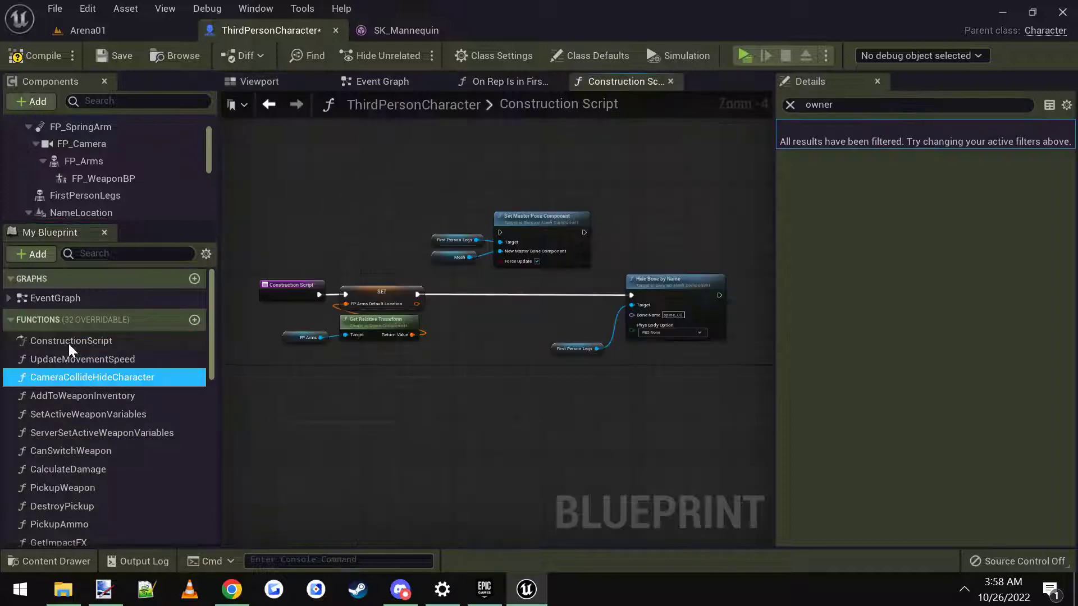
Step: Place an extra Hide Bone by Name node from the First Person Legs reference, and delete it again
{"action": "scroll", "coordinate": [320, 312], "scroll_direction": "up", "scroll_amount": 3}
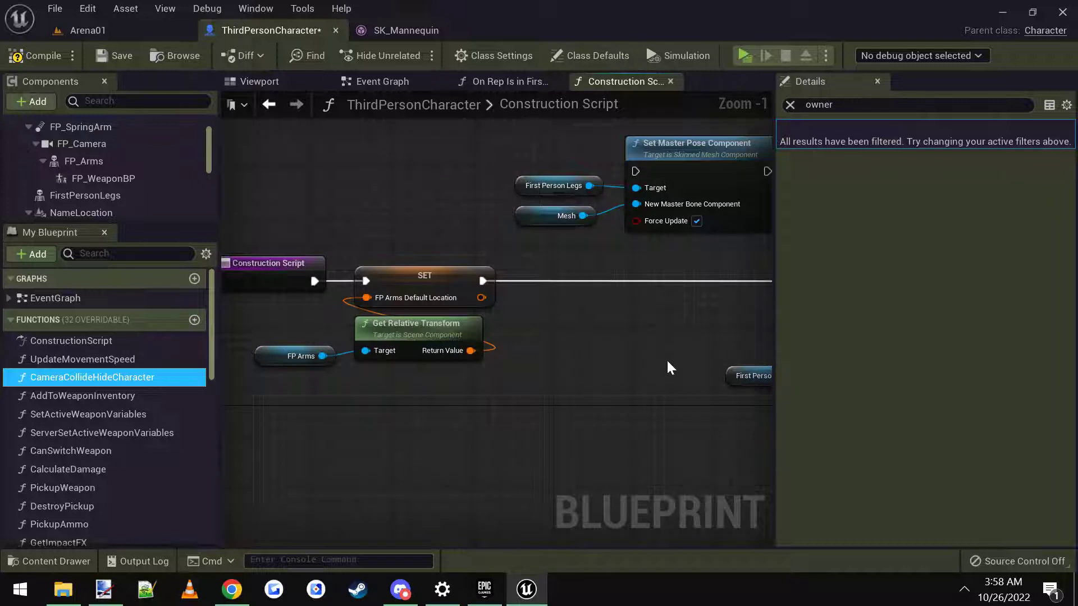
{"action": "right_click_drag", "start_coordinate": [666, 358], "coordinate": [396, 344]}
{"action": "left_click_drag", "start_coordinate": [476, 297], "coordinate": [578, 371]}
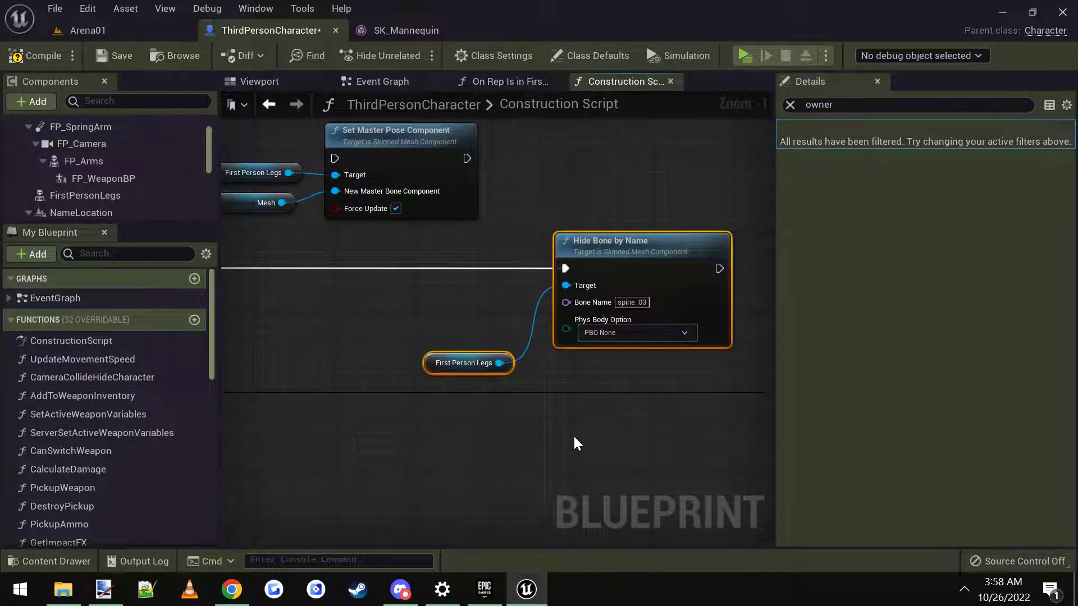
{"action": "right_click_drag", "start_coordinate": [442, 346], "coordinate": [406, 327]}
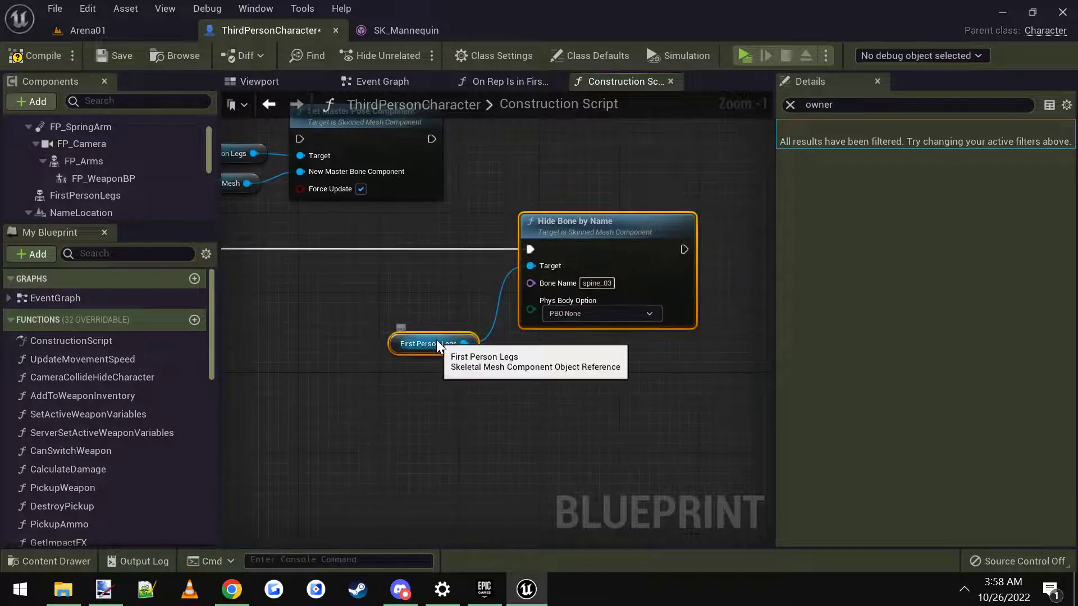
{"action": "left_click_drag", "start_coordinate": [464, 344], "coordinate": [517, 385]}
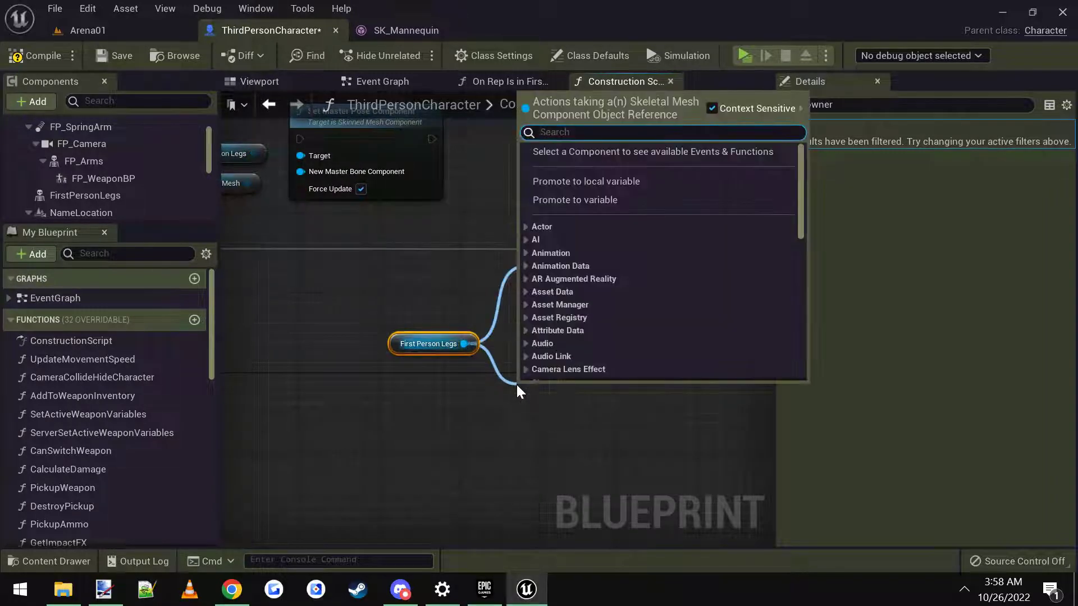
{"action": "type", "text": "hide"}
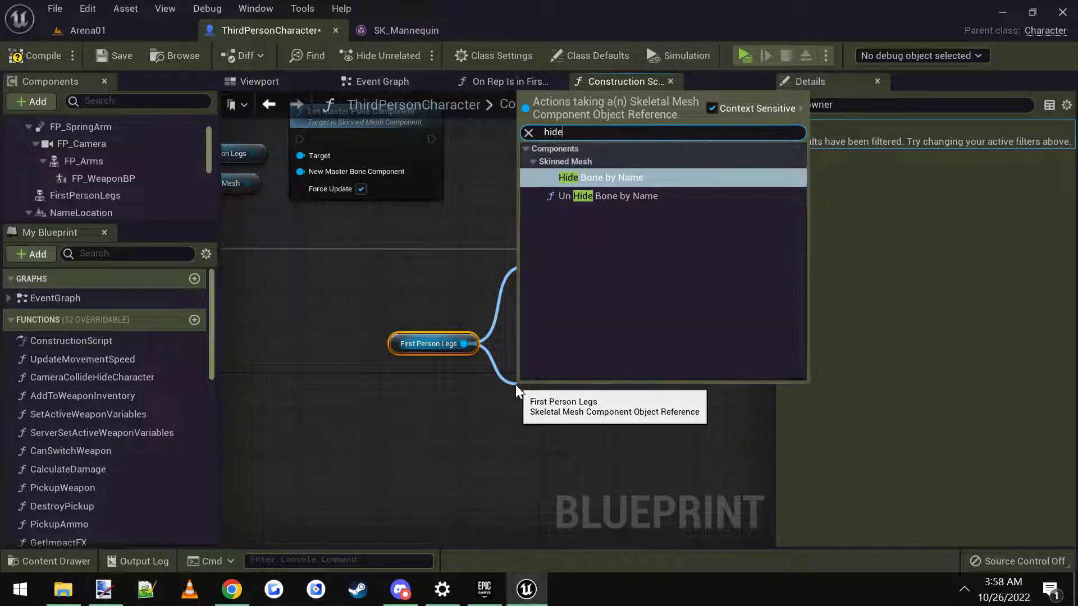
{"action": "left_click", "coordinate": [608, 177]}
{"action": "right_click_drag", "start_coordinate": [597, 412], "coordinate": [572, 368]}
{"action": "left_click_drag", "start_coordinate": [573, 366], "coordinate": [571, 348]}
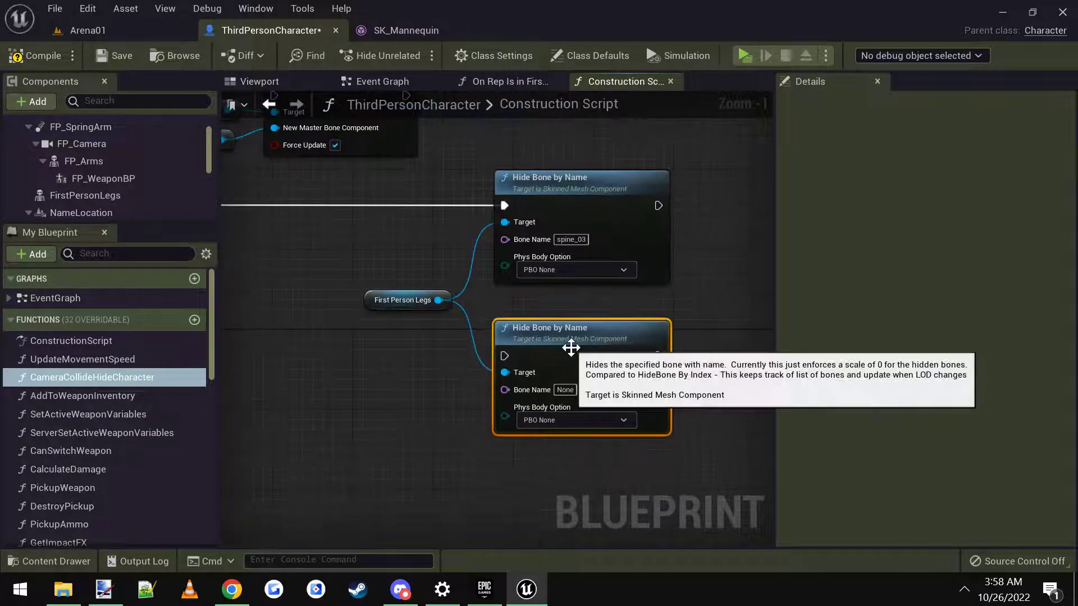
{"action": "key", "text": "Delete"}
{"action": "scroll", "coordinate": [575, 242], "scroll_direction": "up", "scroll_amount": 1}
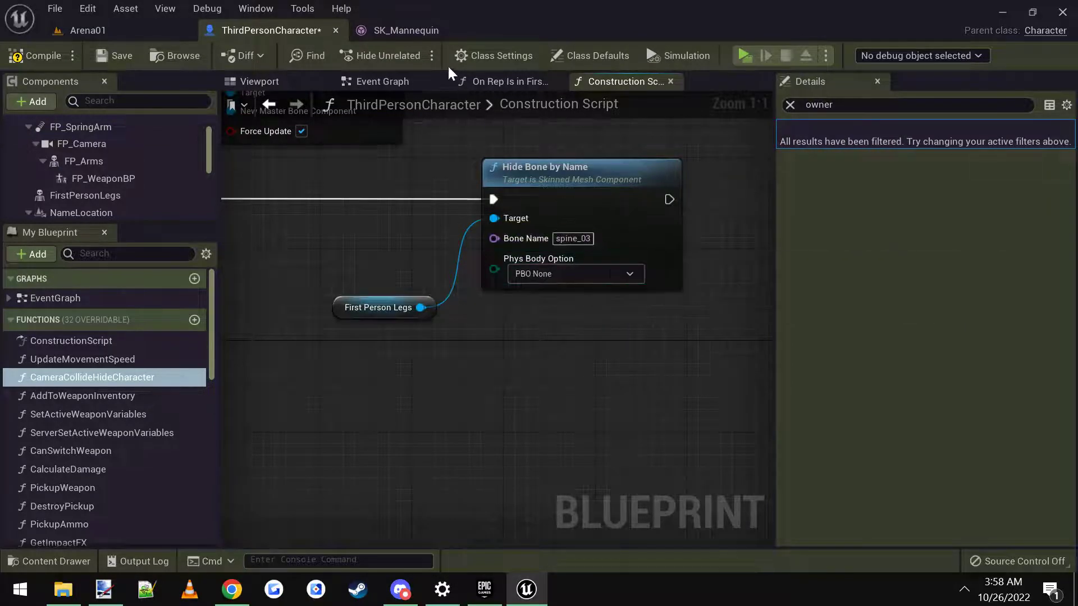
Step: Inspect the spine_03 bone on the SK_Mannequin skeletal mesh
{"action": "left_click", "coordinate": [395, 29]}
{"action": "right_click_drag", "start_coordinate": [661, 346], "coordinate": [675, 344]}
{"action": "key", "text": "w"}
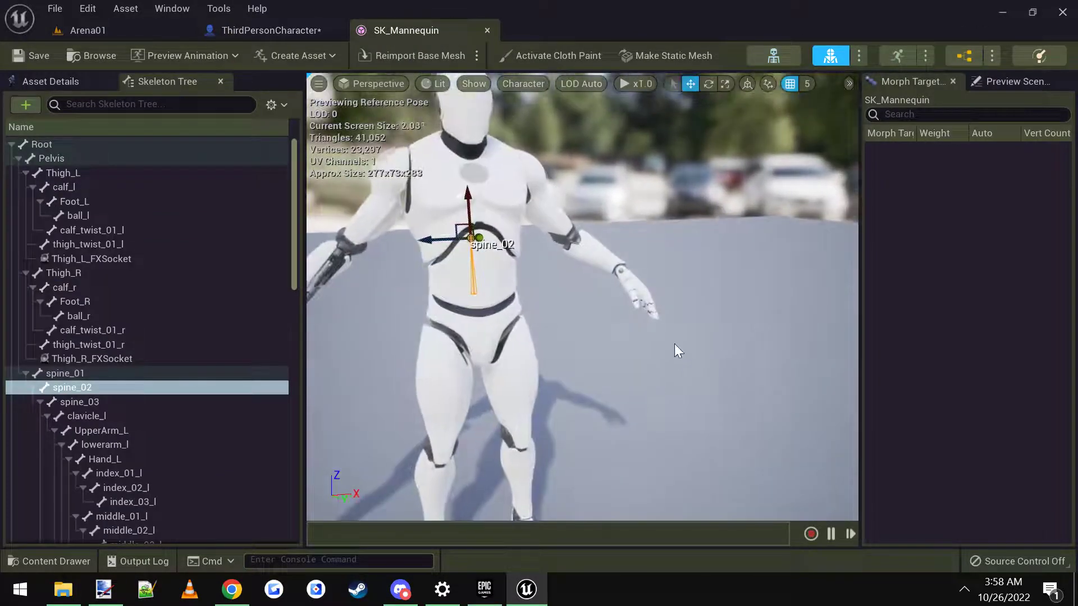
{"action": "left_click", "coordinate": [79, 402]}
{"action": "key", "text": "f"}
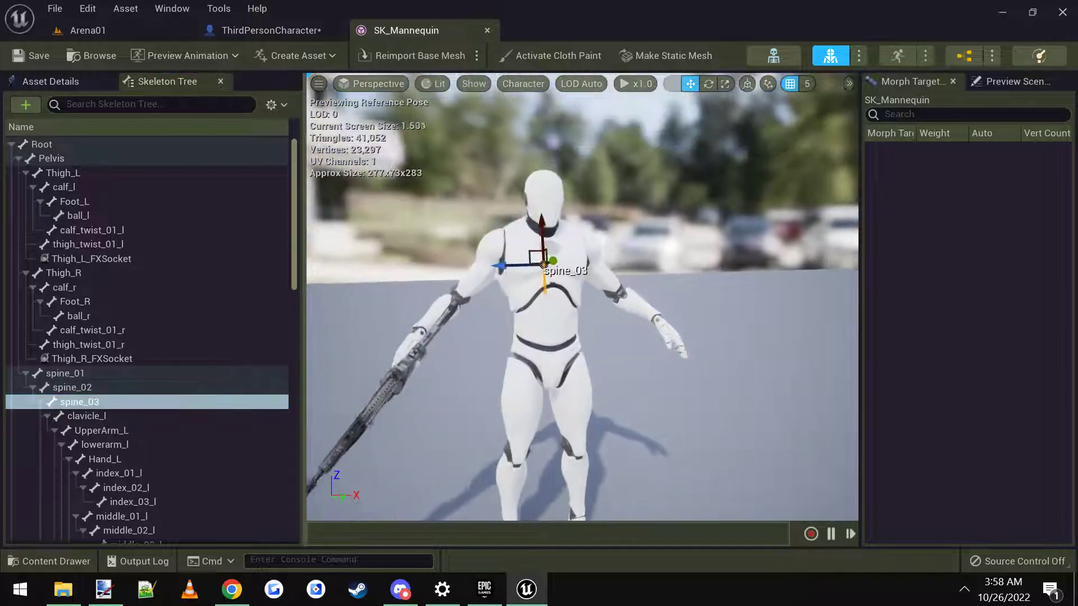
{"action": "scroll", "coordinate": [579, 275], "scroll_direction": "down", "scroll_amount": 5}
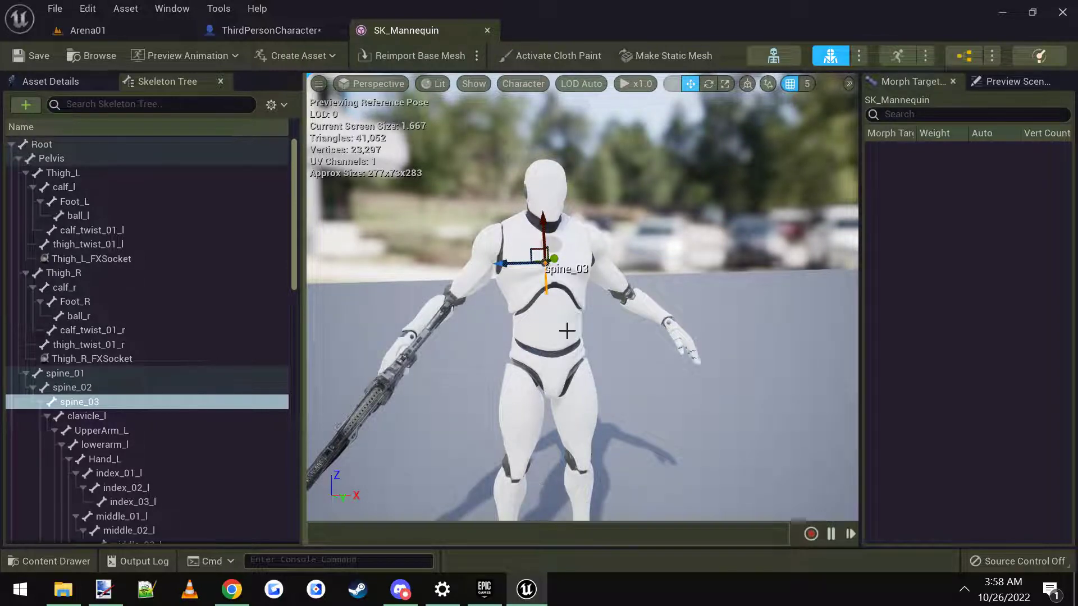
Step: Return to the ThirdPersonCharacter Construction Script and examine the Hide Bone by Name and Set Master Pose Component nodes with their mesh references
{"action": "left_click", "coordinate": [287, 29]}
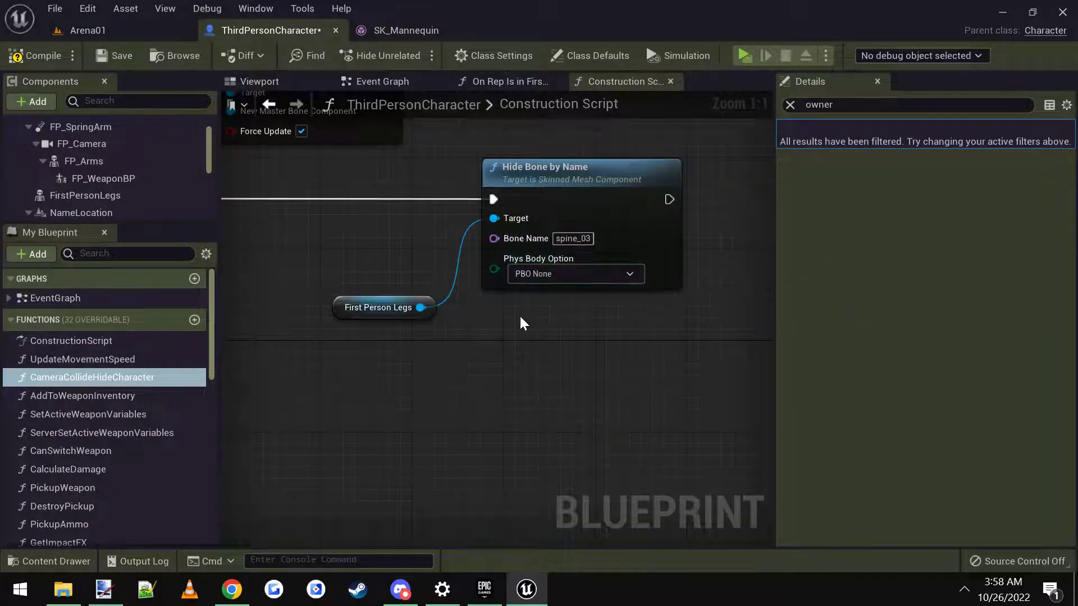
{"action": "right_click_drag", "start_coordinate": [492, 331], "coordinate": [531, 349]}
{"action": "right_click_drag", "start_coordinate": [463, 382], "coordinate": [491, 412]}
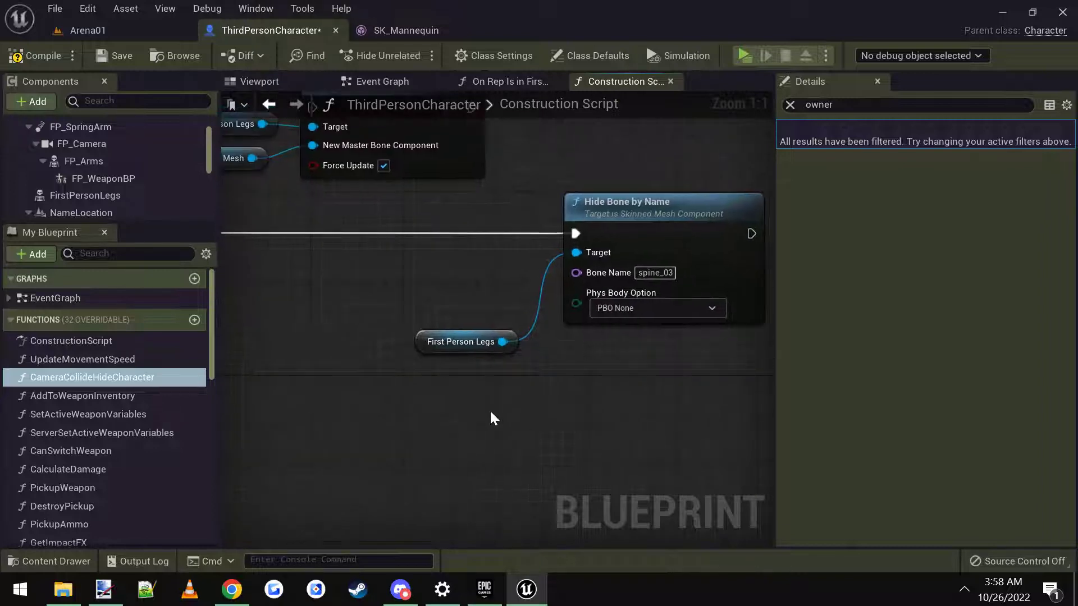
{"action": "right_click_drag", "start_coordinate": [477, 299], "coordinate": [537, 317]}
{"action": "scroll", "coordinate": [476, 297], "scroll_direction": "down", "scroll_amount": 1}
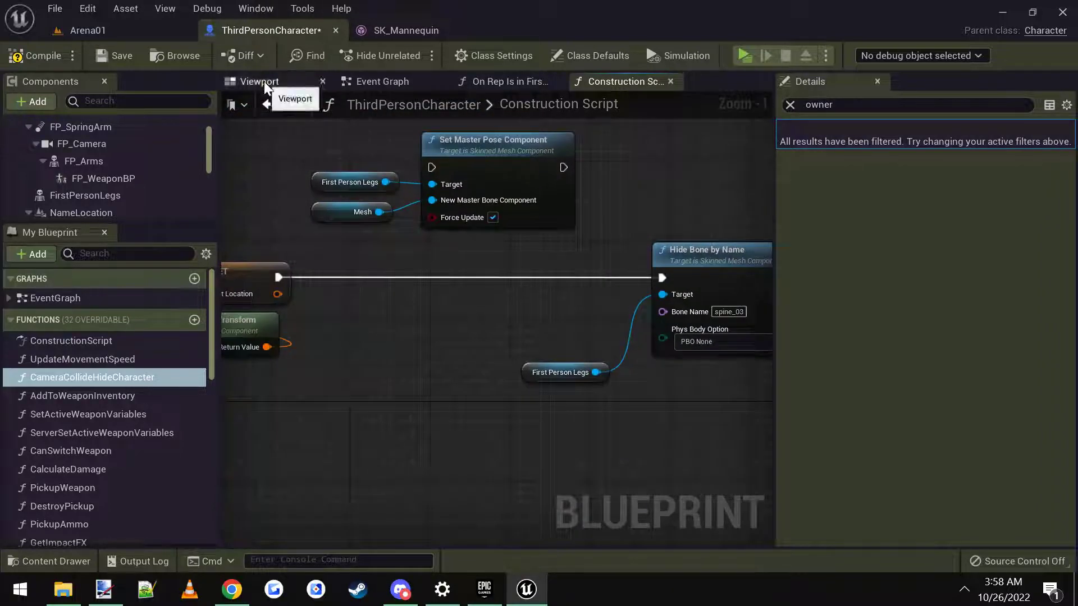
{"action": "left_click_drag", "start_coordinate": [480, 242], "coordinate": [481, 243]}
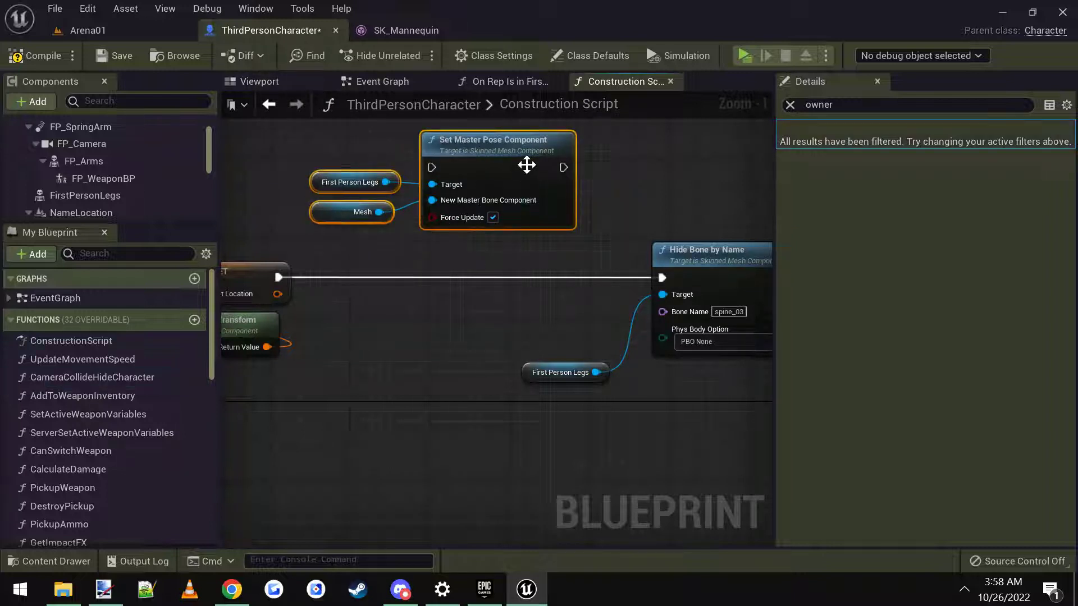
{"action": "left_click", "coordinate": [504, 263]}
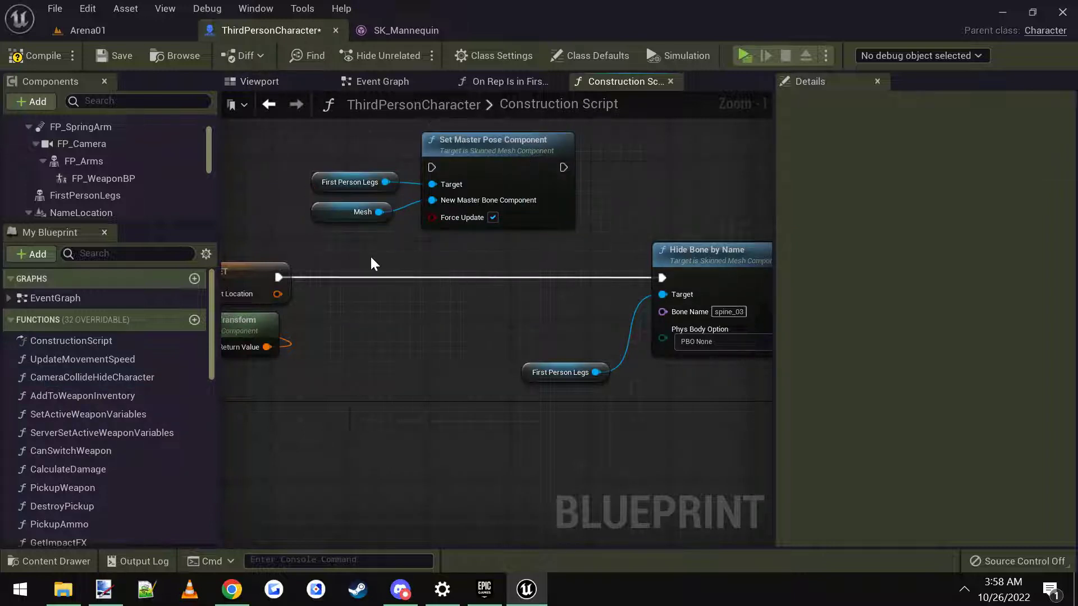
{"action": "left_click", "coordinate": [338, 190]}
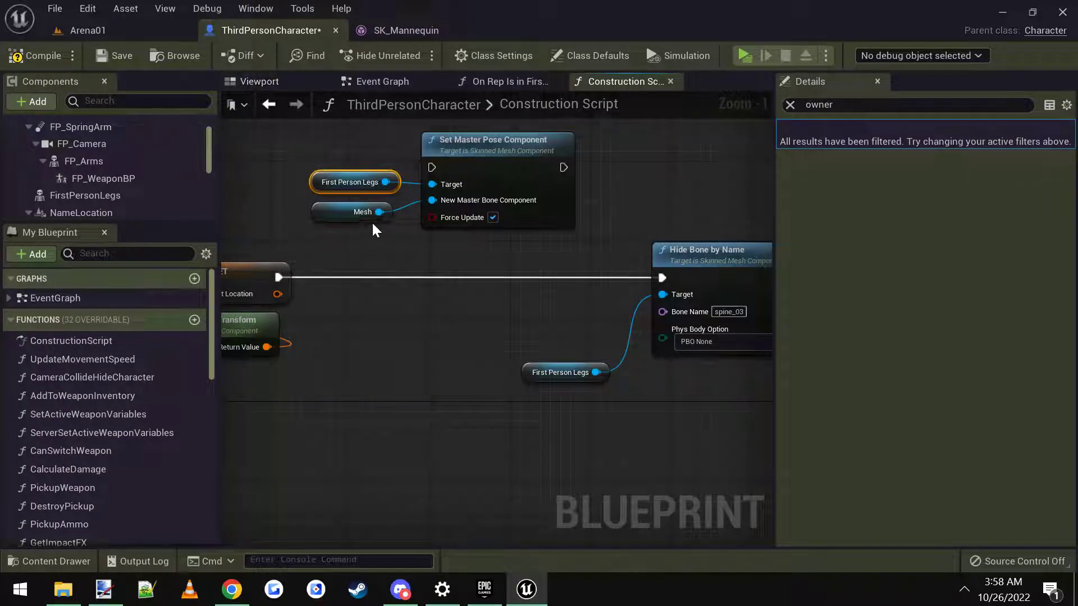
{"action": "left_click", "coordinate": [342, 215]}
{"action": "right_click_drag", "start_coordinate": [383, 242], "coordinate": [372, 252]}
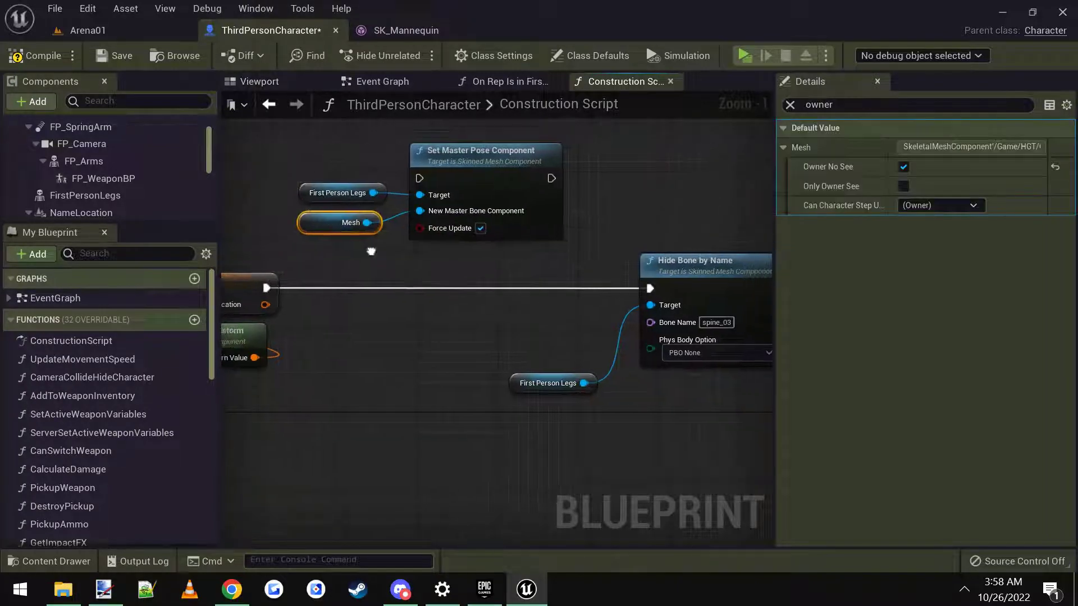
{"action": "left_click", "coordinate": [470, 200]}
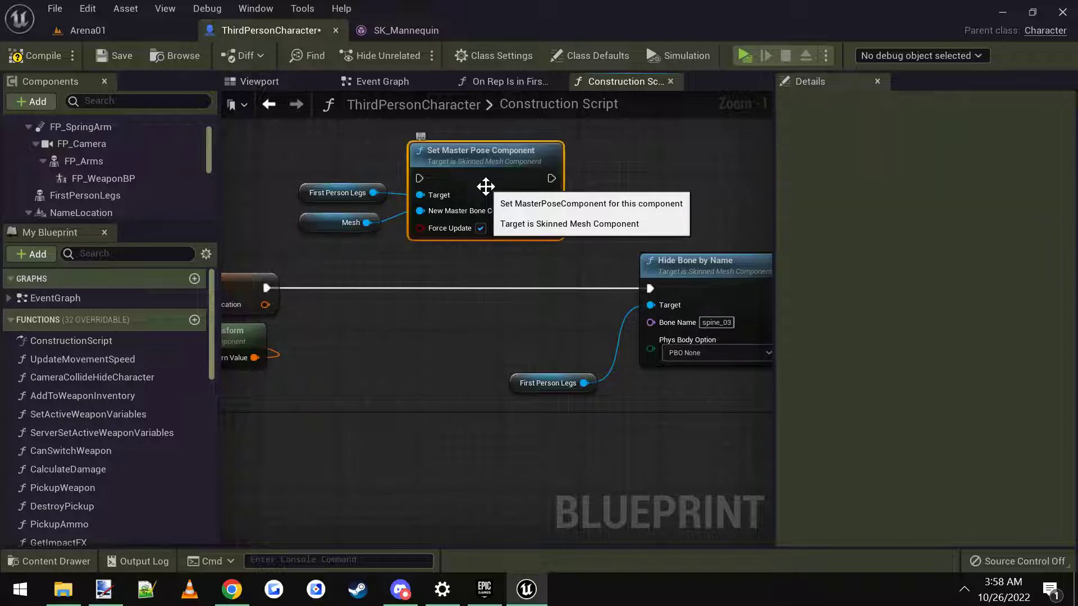
Step: Inspect the character meshes in the blueprint's 3D preview and select the FirstPersonLegs mesh
{"action": "left_click", "coordinate": [269, 83]}
{"action": "key", "text": "s"}
{"action": "mouse_move", "coordinate": [474, 319]}
{"action": "right_mouse_down"}
{"action": "mouse_move", "coordinate": [469, 334]}
{"action": "mouse_move", "coordinate": [475, 319]}
{"action": "right_mouse_up"}
{"action": "key", "text": "w"}
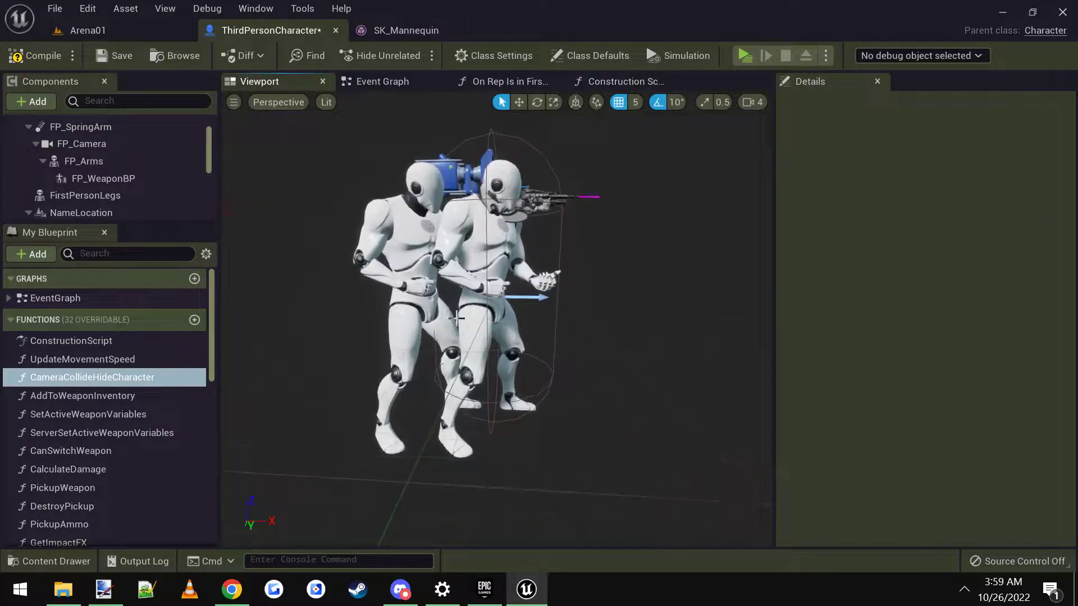
{"action": "scroll", "coordinate": [474, 319], "scroll_direction": "up", "scroll_amount": 5}
{"action": "scroll", "coordinate": [425, 310], "scroll_direction": "down", "scroll_amount": 5}
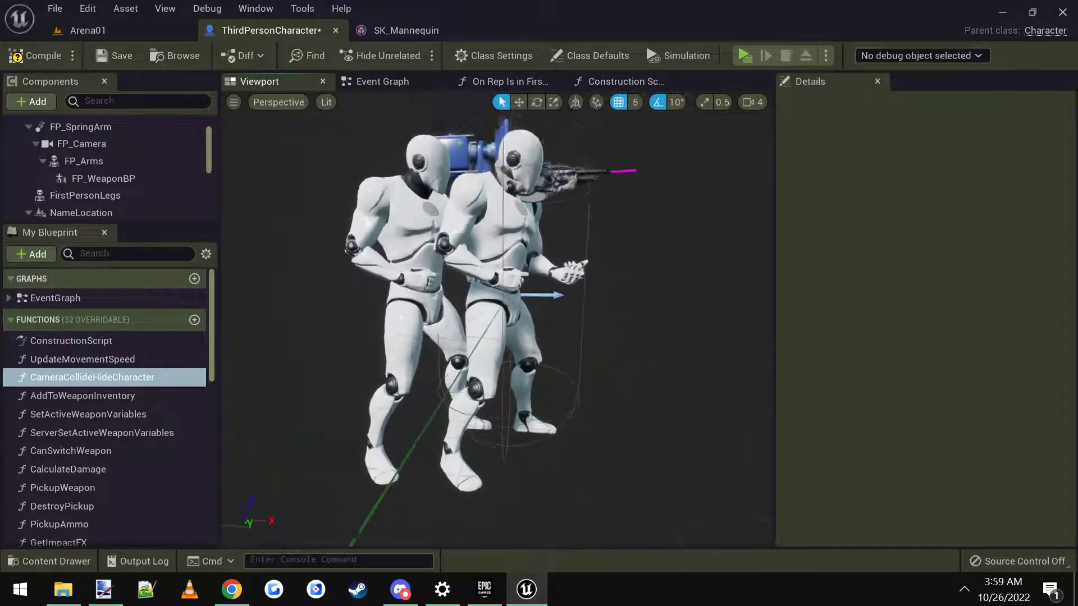
{"action": "left_click", "coordinate": [425, 309]}
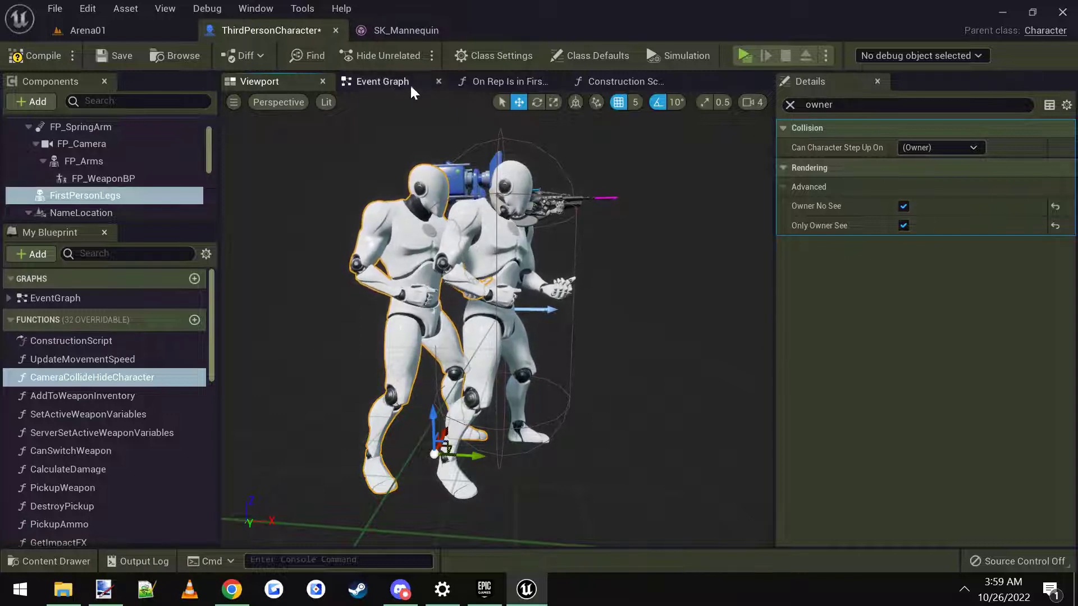
Step: Compare the Set Master Pose Component setup in the Construction Script with the FirstPersonLegs mesh in the 3D preview
{"action": "left_click", "coordinate": [615, 82]}
{"action": "left_click", "coordinate": [494, 174]}
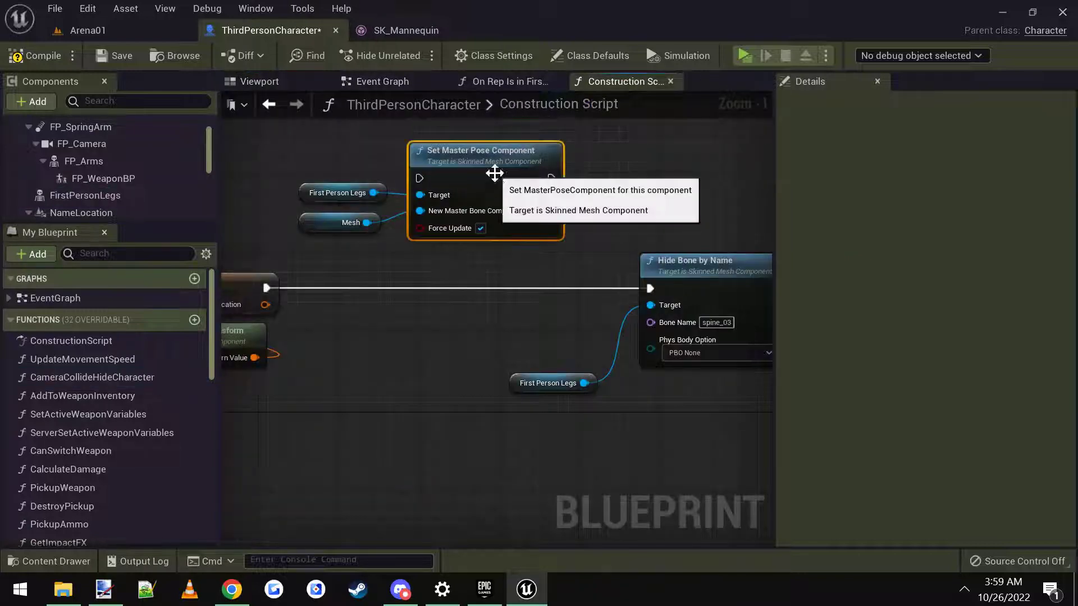
{"action": "left_click_drag", "start_coordinate": [328, 144], "coordinate": [524, 252]}
{"action": "left_click", "coordinate": [652, 225]}
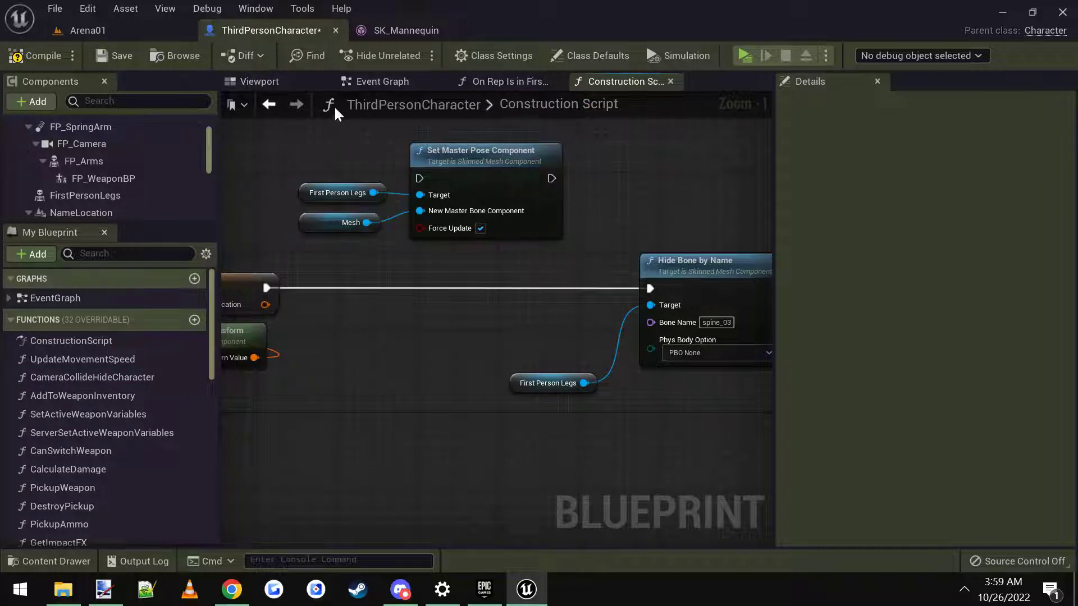
{"action": "left_click", "coordinate": [263, 82]}
{"action": "left_click", "coordinate": [413, 232]}
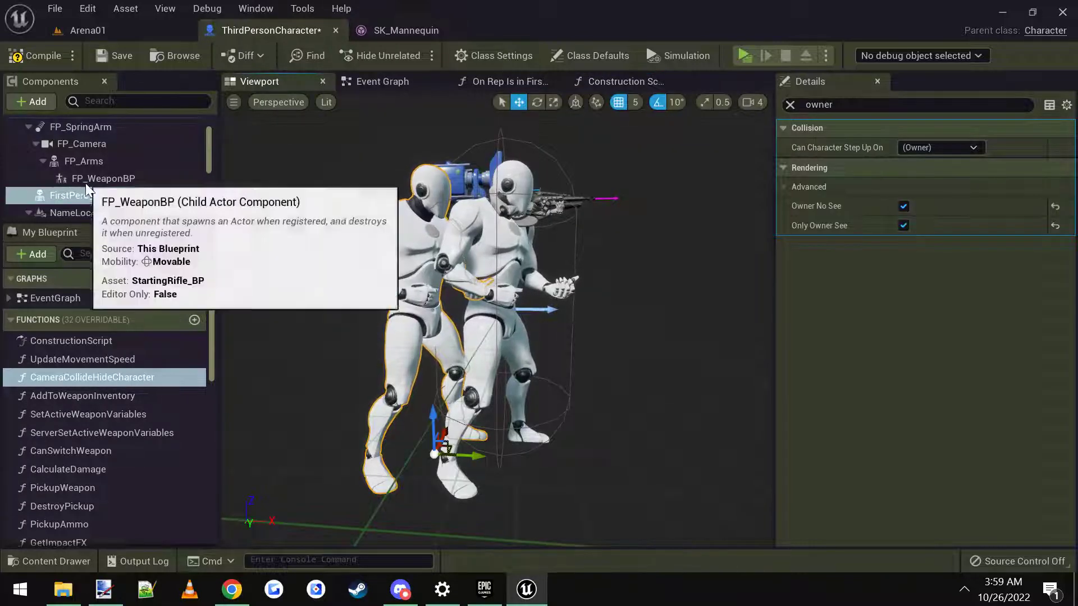
{"action": "left_click", "coordinate": [619, 82]}
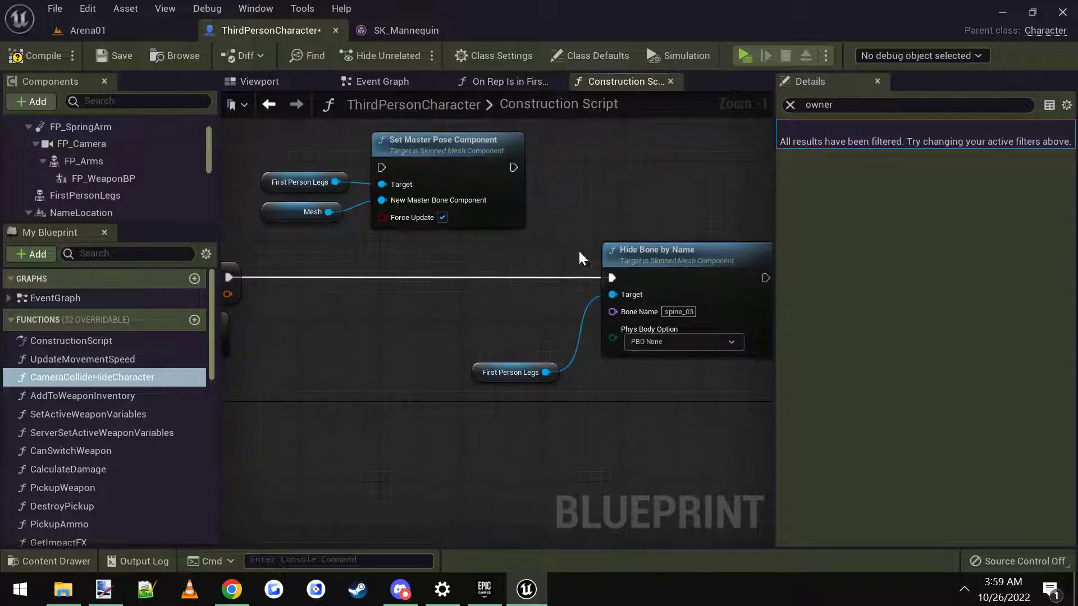
Step: Clear the property filter and compare the Anim Class and transform settings of the FirstPersonLegs mesh with those of the main character mesh
{"action": "left_click", "coordinate": [675, 315]}
{"action": "left_click", "coordinate": [249, 83]}
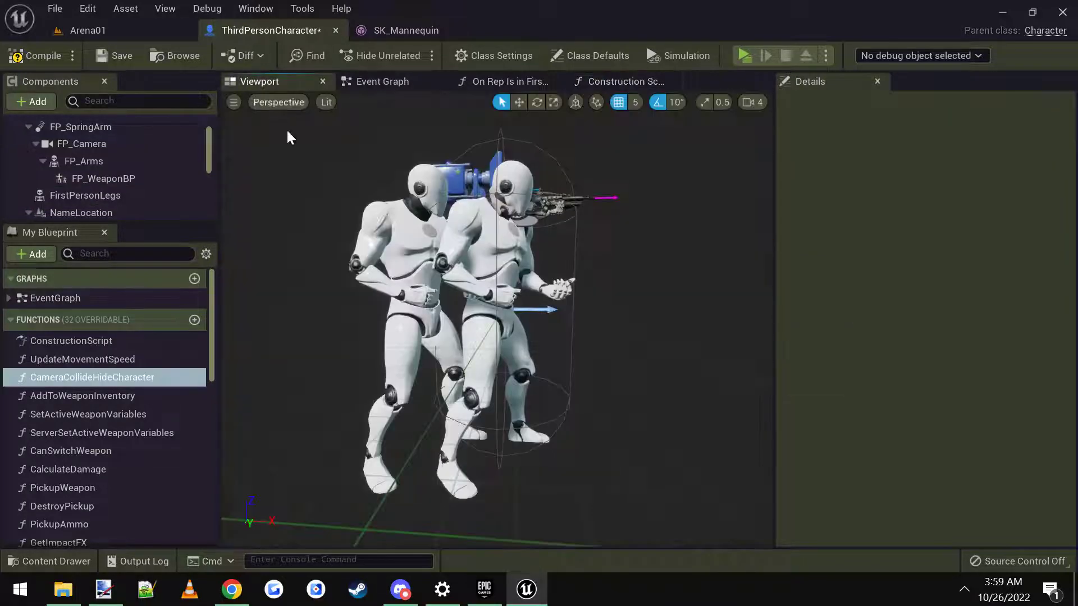
{"action": "left_click", "coordinate": [405, 231]}
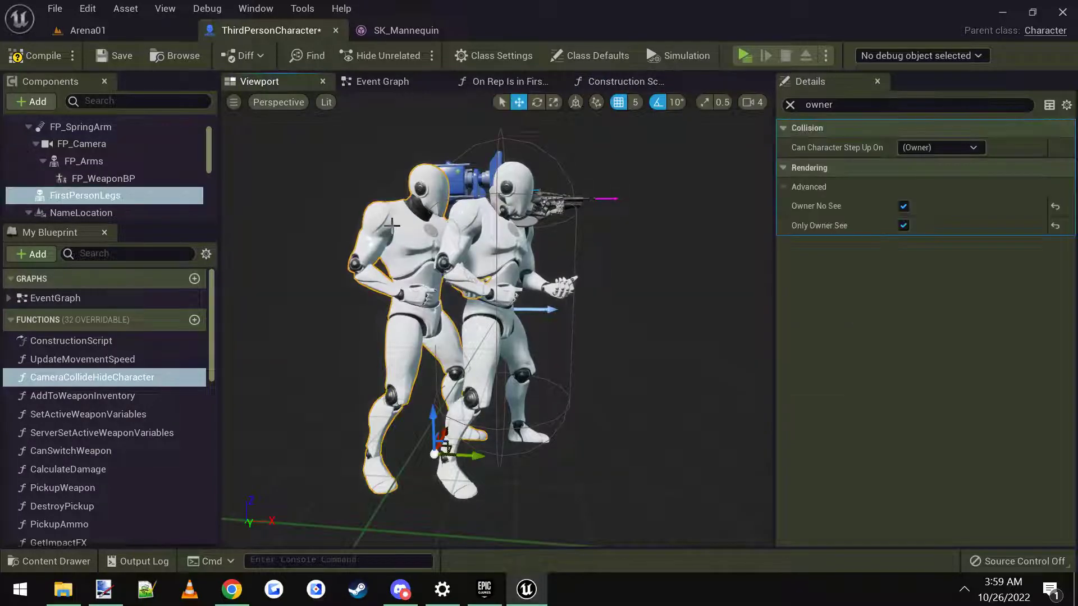
{"action": "left_click", "coordinate": [790, 105]}
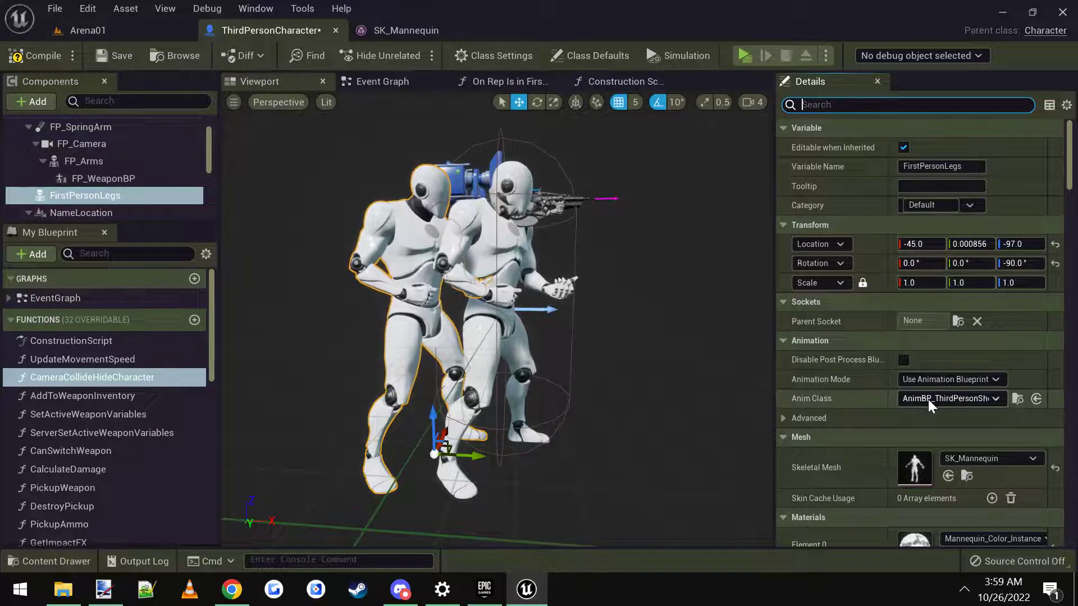
{"action": "left_click", "coordinate": [515, 243]}
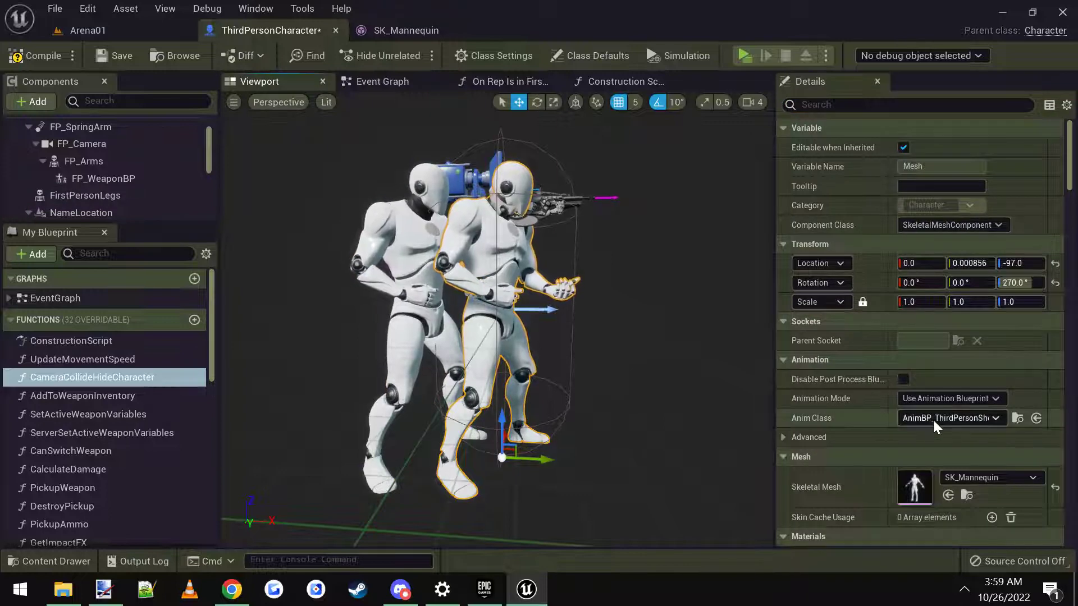
{"action": "left_click", "coordinate": [418, 241]}
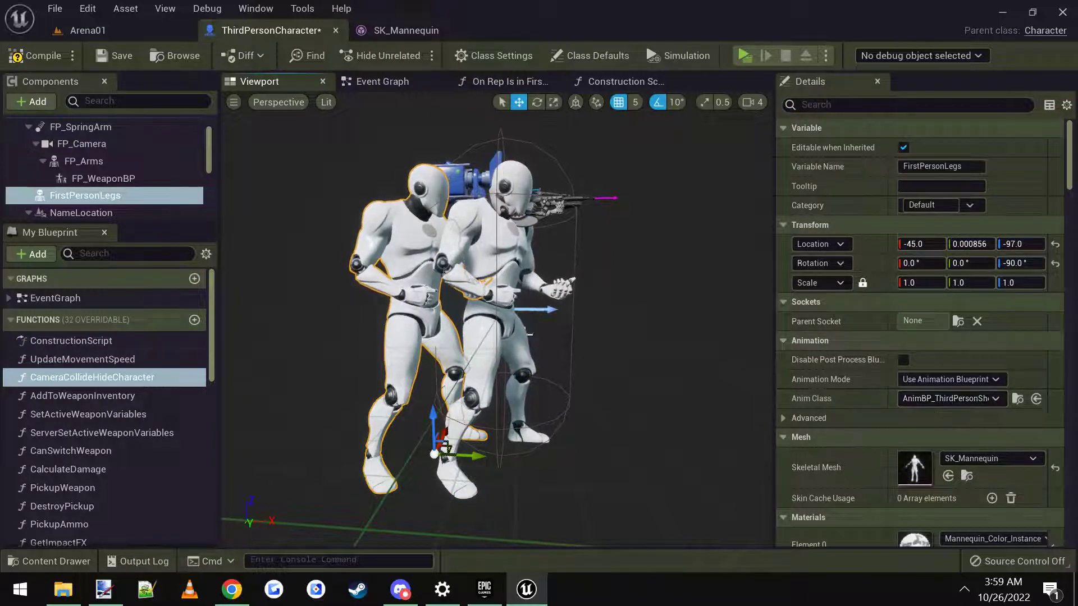
{"action": "right_click_drag", "start_coordinate": [438, 320], "coordinate": [417, 328]}
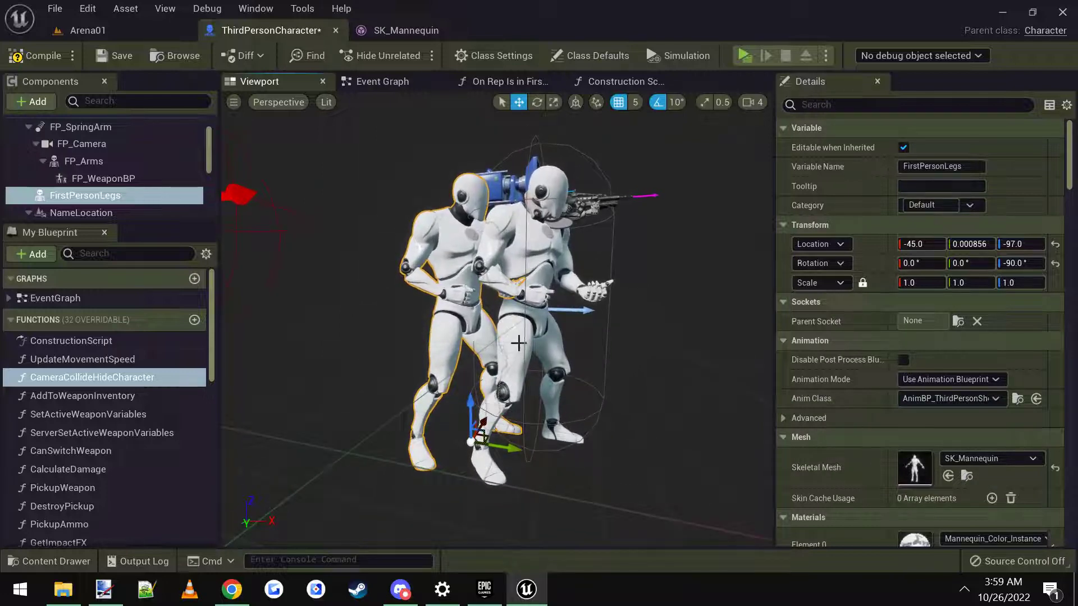
{"action": "right_click_drag", "start_coordinate": [517, 342], "coordinate": [530, 338]}
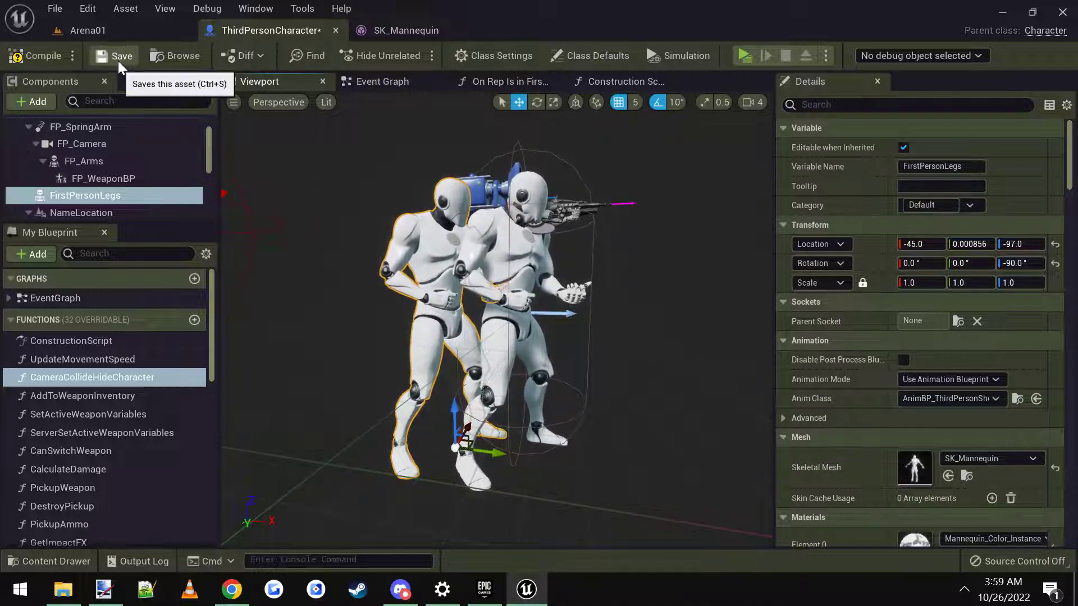